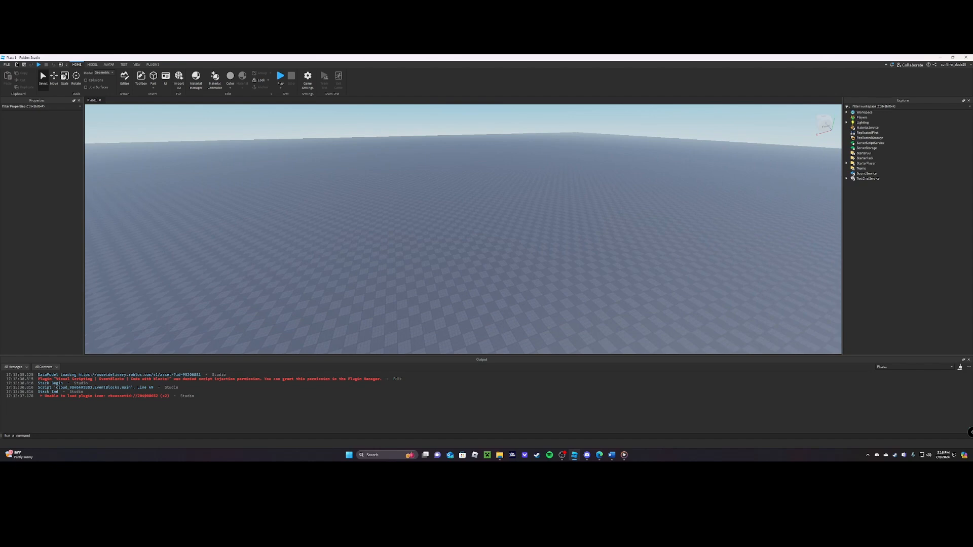
{"action": "right_click_drag", "start_coordinate": [463, 229], "coordinate": [676, 239]}
{"action": "key", "text": "w"}
{"action": "key", "text": "w"}
{"action": "key", "text": "e"}
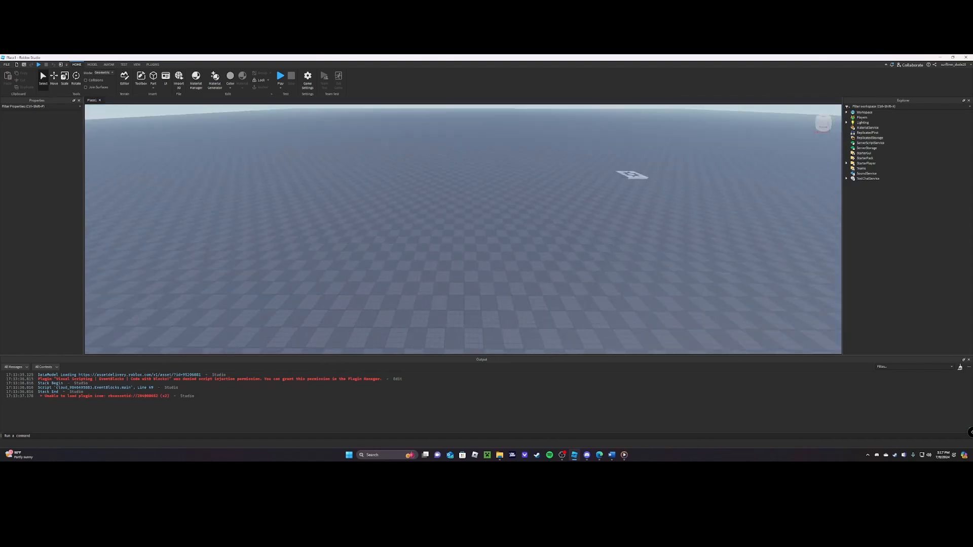
{"action": "right_click_drag", "start_coordinate": [599, 238], "coordinate": [647, 282]}
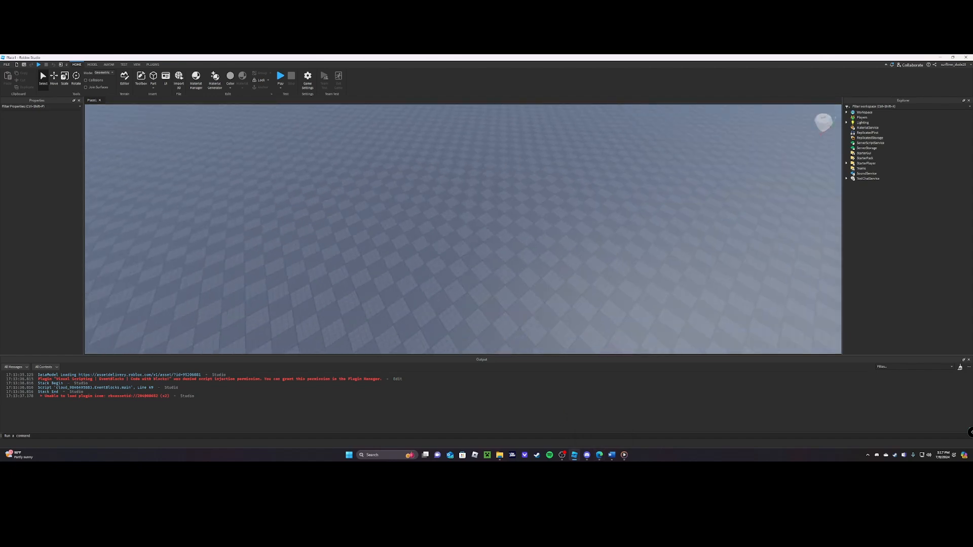
Step: Launch the Archimedes plugin and reposition its window over the viewport
{"action": "left_click", "coordinate": [152, 64]}
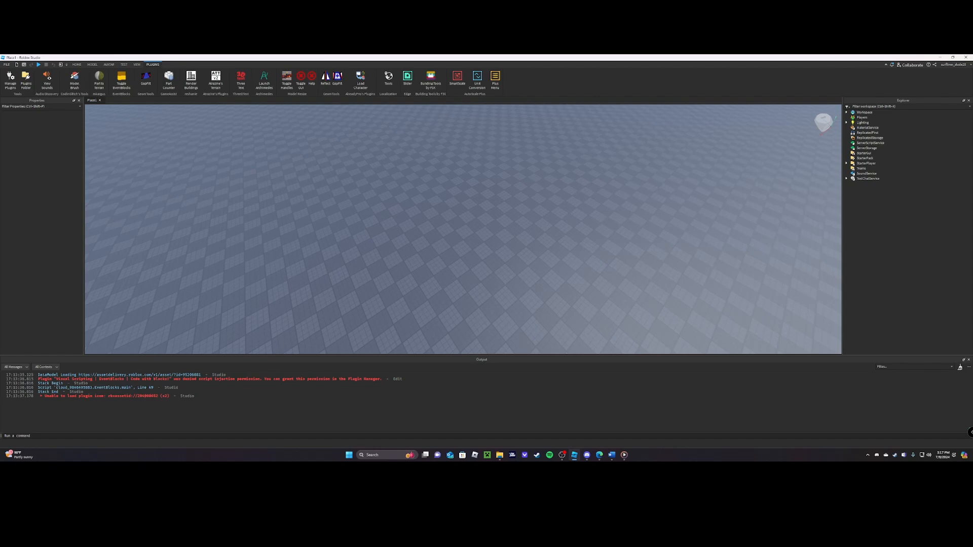
{"action": "left_click", "coordinate": [264, 78]}
{"action": "right_click_drag", "start_coordinate": [456, 228], "coordinate": [456, 206]}
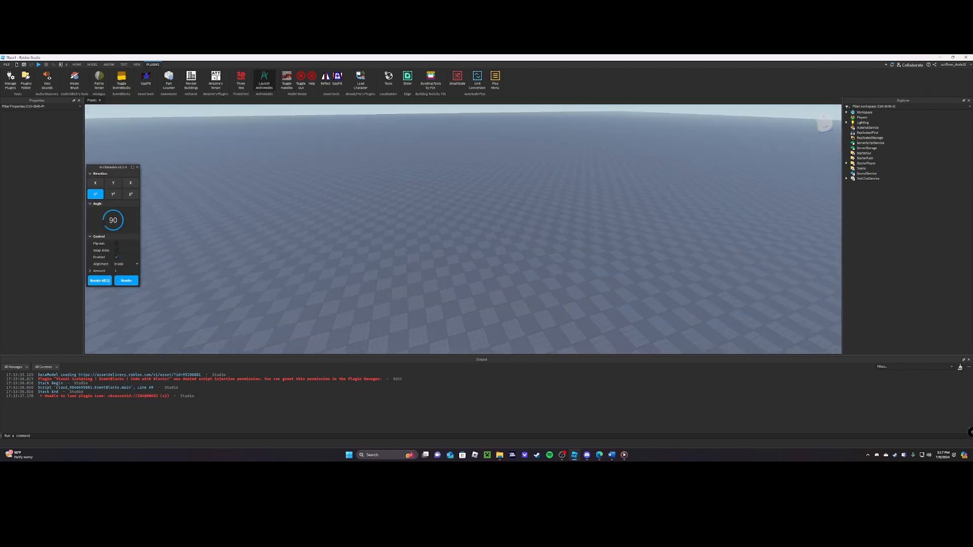
{"action": "mouse_move", "coordinate": [112, 167]}
{"action": "left_mouse_down"}
{"action": "mouse_move", "coordinate": [667, 215]}
{"action": "mouse_move", "coordinate": [119, 159]}
{"action": "left_mouse_up"}
Step: Insert a new block part on the baseplate
{"action": "right_click_drag", "start_coordinate": [456, 228], "coordinate": [487, 266]}
{"action": "key", "text": "w"}
{"action": "key", "text": "e"}
{"action": "left_click", "coordinate": [77, 64]}
{"action": "key", "text": "w"}
{"action": "left_click", "coordinate": [153, 77]}
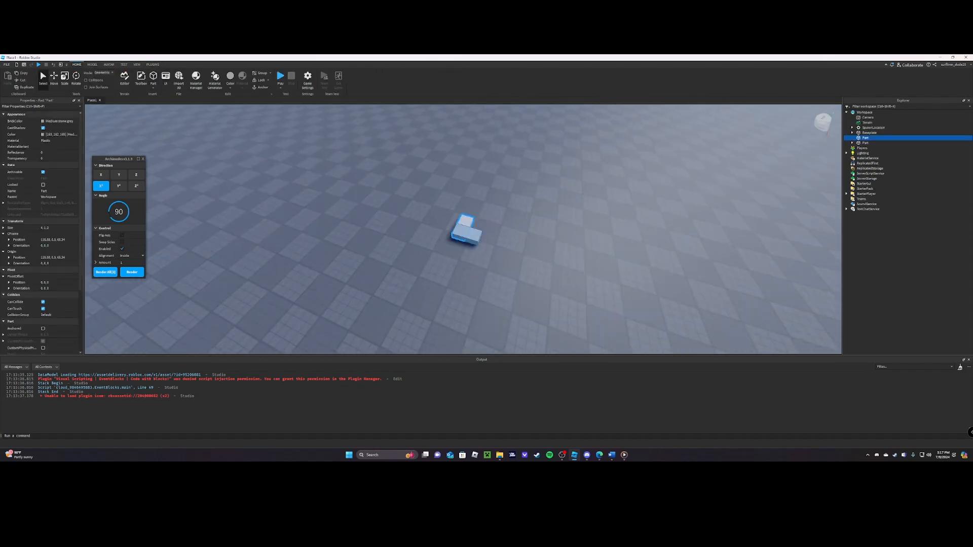
Step: Set the Archimedes angle to 5 and render the next segment from the block part
{"action": "left_click", "coordinate": [118, 212]}
{"action": "type", "text": "5"}
{"action": "right_click_drag", "start_coordinate": [463, 229], "coordinate": [342, 245]}
{"action": "key", "text": "d"}
{"action": "key", "text": "w"}
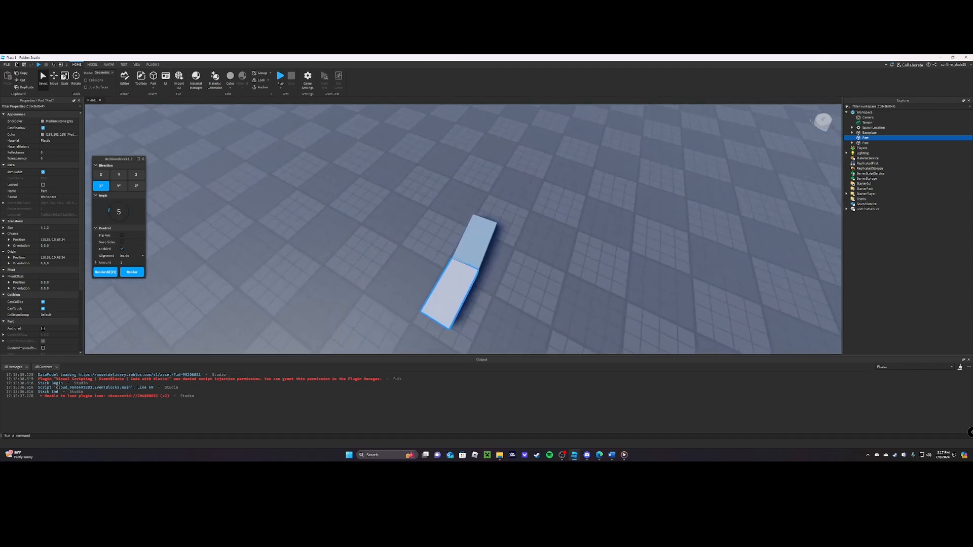
{"action": "left_click", "coordinate": [132, 272]}
Step: Move one of the block parts sideways, then undo the move
{"action": "scroll", "coordinate": [506, 256], "scroll_direction": "down", "scroll_amount": 3}
{"action": "left_click", "coordinate": [507, 256]}
{"action": "key", "text": "d"}
{"action": "right_click_drag", "start_coordinate": [507, 255], "coordinate": [482, 256]}
{"action": "left_click", "coordinate": [482, 256]}
{"action": "key", "text": "ctrl+2"}
{"action": "left_click_drag", "start_coordinate": [526, 257], "coordinate": [570, 257]}
{"action": "right_click_drag", "start_coordinate": [570, 257], "coordinate": [555, 257]}
{"action": "key", "text": "ctrl+z"}
Step: Select all the block parts on the baseplate and delete them
{"action": "left_click", "coordinate": [427, 225]}
{"action": "key", "text": "a"}
{"action": "right_click_drag", "start_coordinate": [427, 225], "coordinate": [491, 226]}
{"action": "left_click_drag", "start_coordinate": [427, 225], "coordinate": [574, 284]}
{"action": "key", "text": "Delete"}
{"action": "right_click_drag", "start_coordinate": [574, 284], "coordinate": [574, 213]}
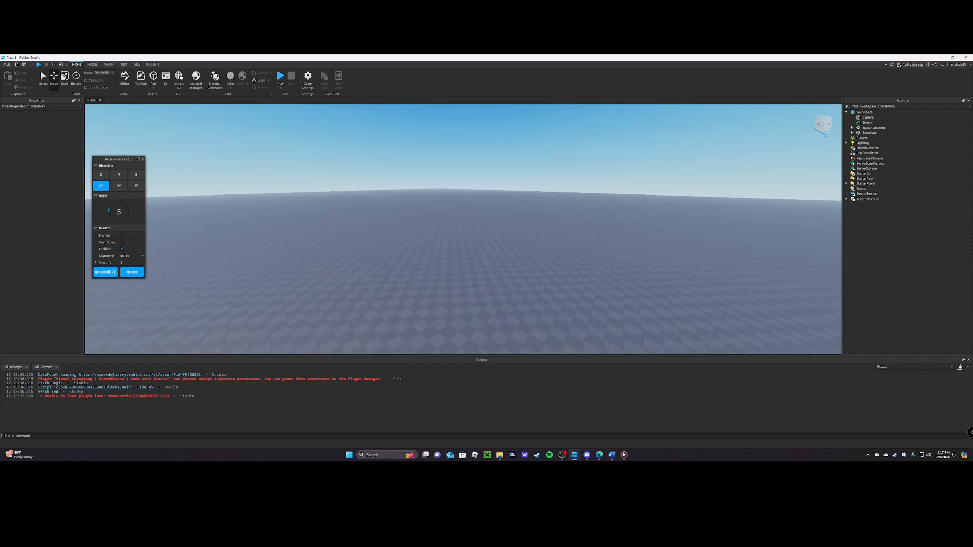
{"action": "key", "text": "w"}
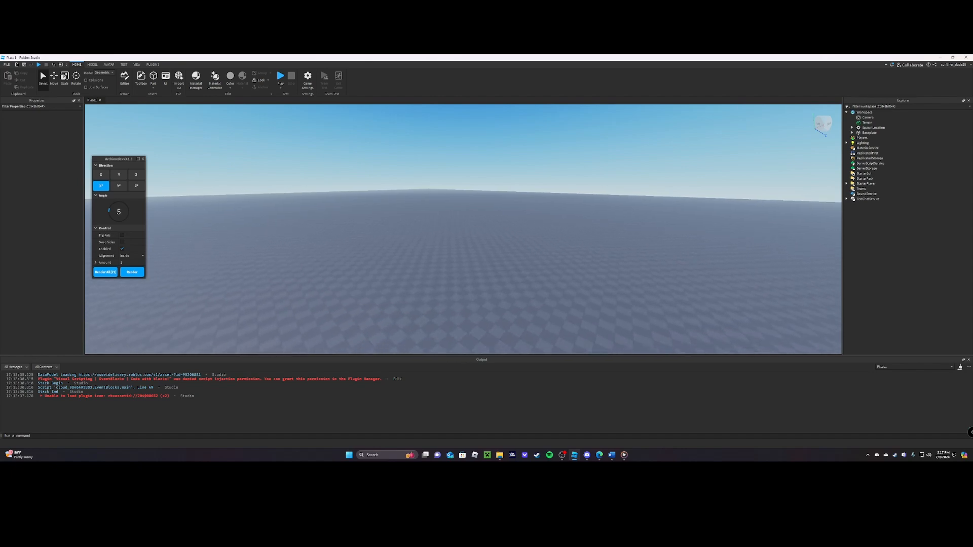
{"action": "right_click_drag", "start_coordinate": [462, 229], "coordinate": [699, 223]}
{"action": "key", "text": "d"}
{"action": "key", "text": "e"}
{"action": "key", "text": "w"}
{"action": "key", "text": "d"}
{"action": "key", "text": "e"}
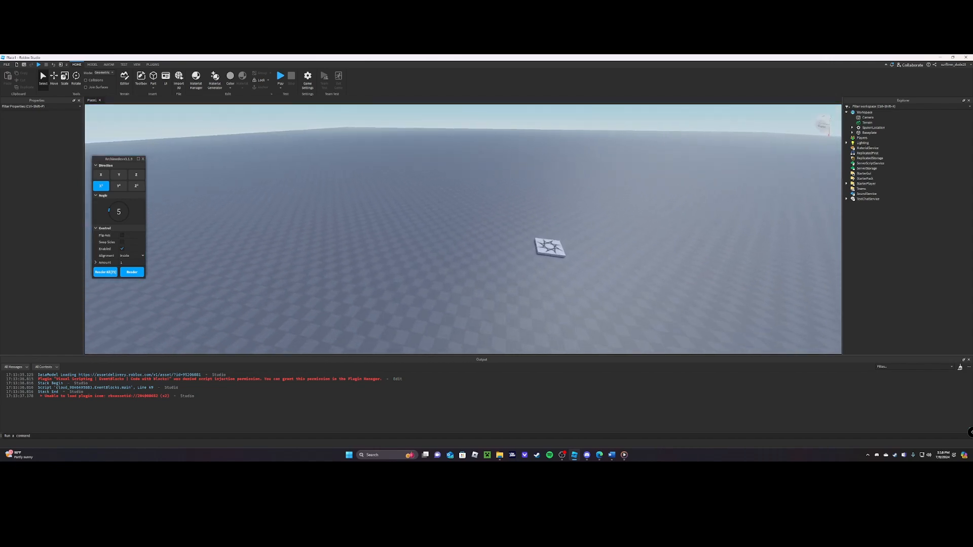
{"action": "key", "text": "q"}
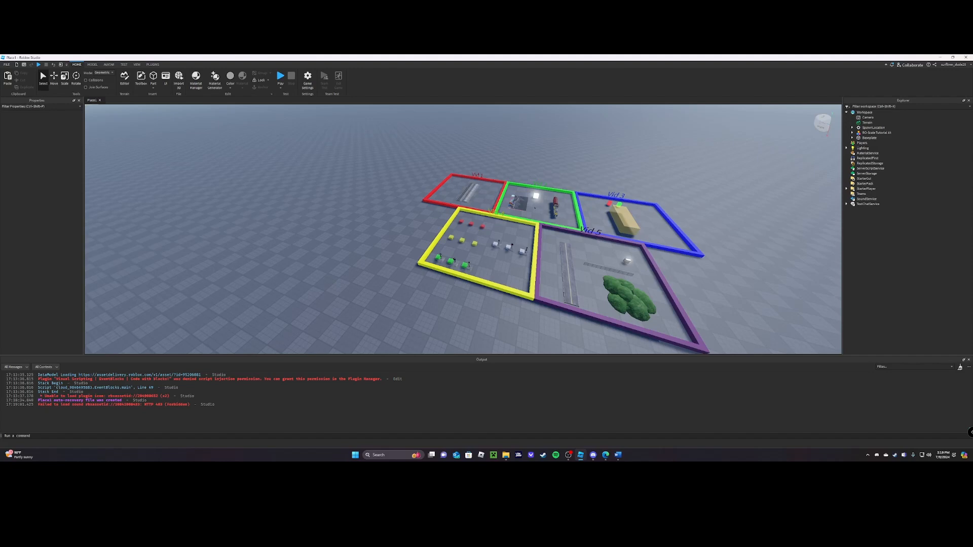
Step: Examine the colour-framed tutorial areas Vid 1 to Vid 5 and their contents from several angles
{"action": "right_click_drag", "start_coordinate": [463, 229], "coordinate": [512, 187]}
{"action": "key", "text": "s"}
{"action": "key", "text": "w"}
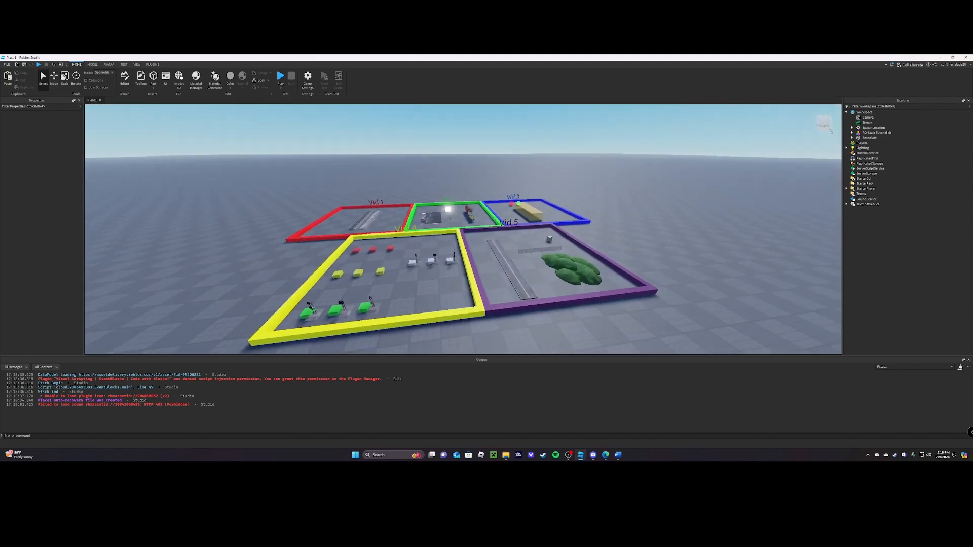
{"action": "key", "text": "q"}
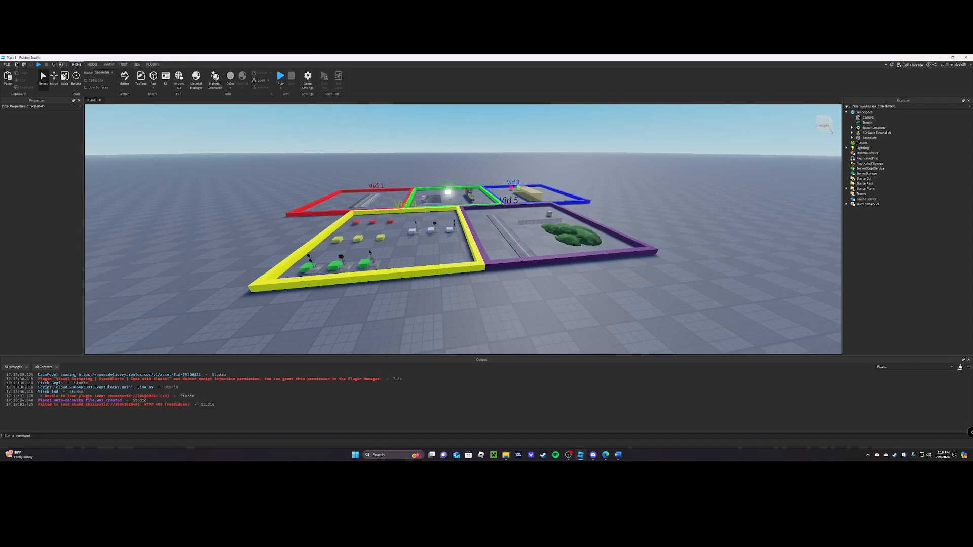
{"action": "key", "text": "e"}
{"action": "key", "text": "w"}
{"action": "key", "text": "a"}
{"action": "key", "text": "d"}
{"action": "key", "text": "q"}
{"action": "key", "text": "w"}
{"action": "key", "text": "a"}
{"action": "key", "text": "s"}
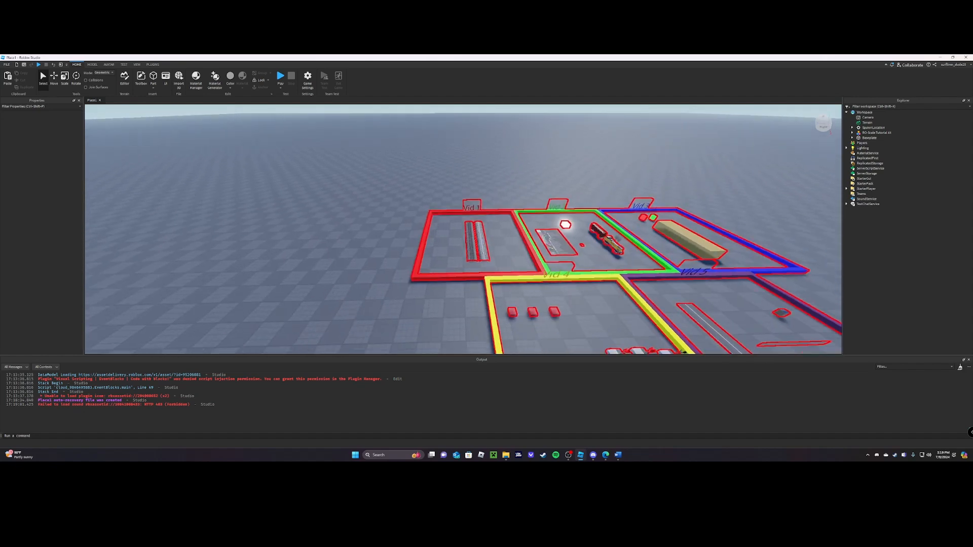
Step: Ungroup the whole tutorial model into its separate Vid models and clear the selection
{"action": "left_click", "coordinate": [565, 224]}
{"action": "right_click_drag", "start_coordinate": [565, 225], "coordinate": [585, 213]}
{"action": "key", "text": "a"}
{"action": "key", "text": "ctrl+u"}
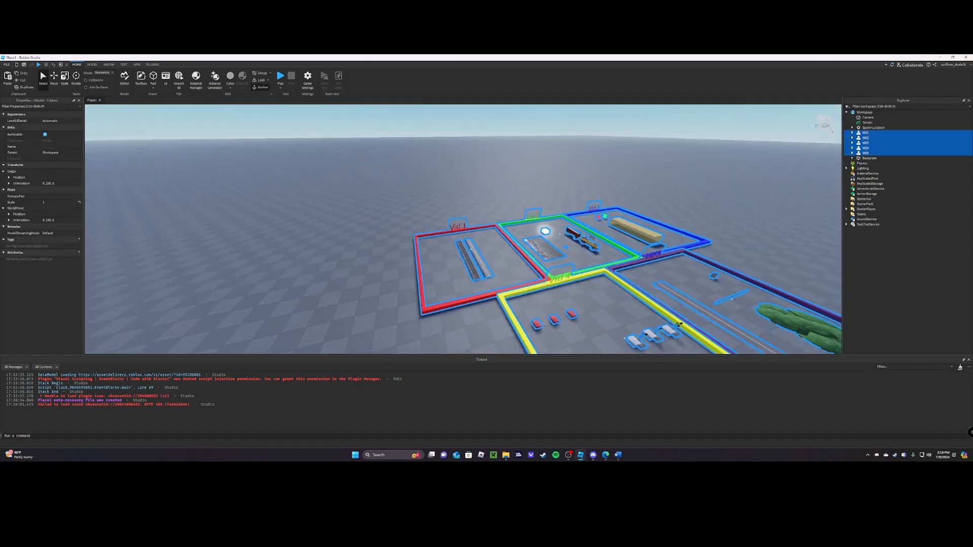
{"action": "key", "text": "Escape"}
Step: Focus on the red-framed Vid 1 model and ungroup it
{"action": "mouse_move", "coordinate": [472, 258]}
{"action": "left_mouse_down"}
{"action": "mouse_move", "coordinate": [492, 261]}
{"action": "mouse_move", "coordinate": [438, 244]}
{"action": "mouse_move", "coordinate": [475, 257]}
{"action": "left_mouse_up"}
{"action": "key", "text": "f"}
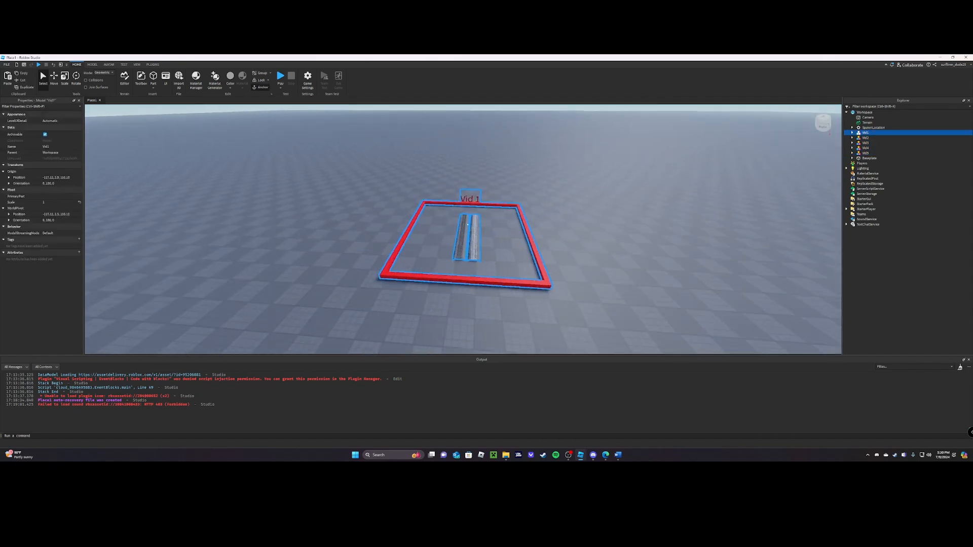
{"action": "key", "text": "ctrl+u"}
Step: Inspect the two railway track models inside the red Vid 1 frame up close and from farther away
{"action": "left_click", "coordinate": [473, 219]}
{"action": "scroll", "coordinate": [530, 236], "scroll_direction": "up", "scroll_amount": 3}
{"action": "right_click_drag", "start_coordinate": [471, 228], "coordinate": [445, 253]}
{"action": "scroll", "coordinate": [431, 238], "scroll_direction": "up", "scroll_amount": 2}
{"action": "left_click", "coordinate": [421, 243]}
{"action": "left_click", "coordinate": [471, 243]}
{"action": "key", "text": "Escape"}
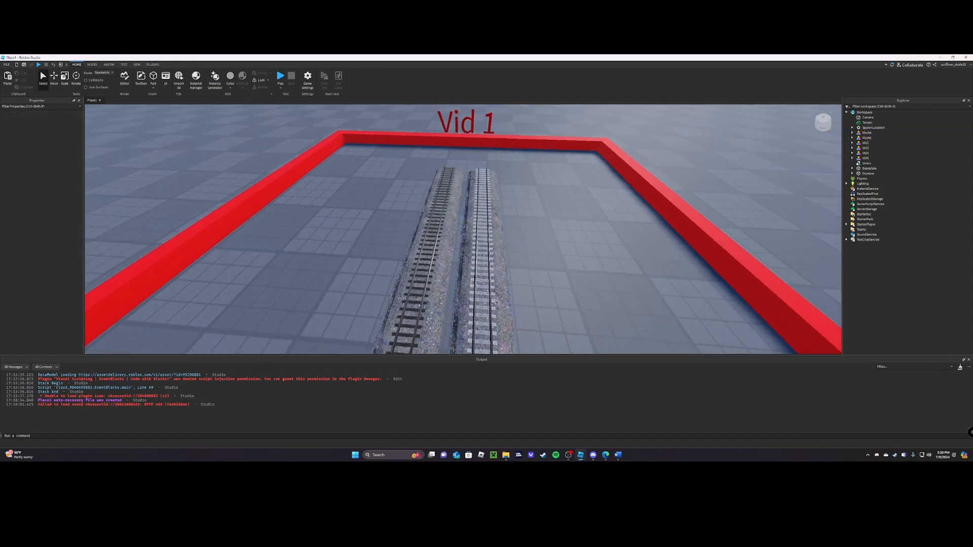
{"action": "scroll", "coordinate": [463, 229], "scroll_direction": "down", "scroll_amount": 6}
{"action": "scroll", "coordinate": [463, 229], "scroll_direction": "up", "scroll_amount": 3}
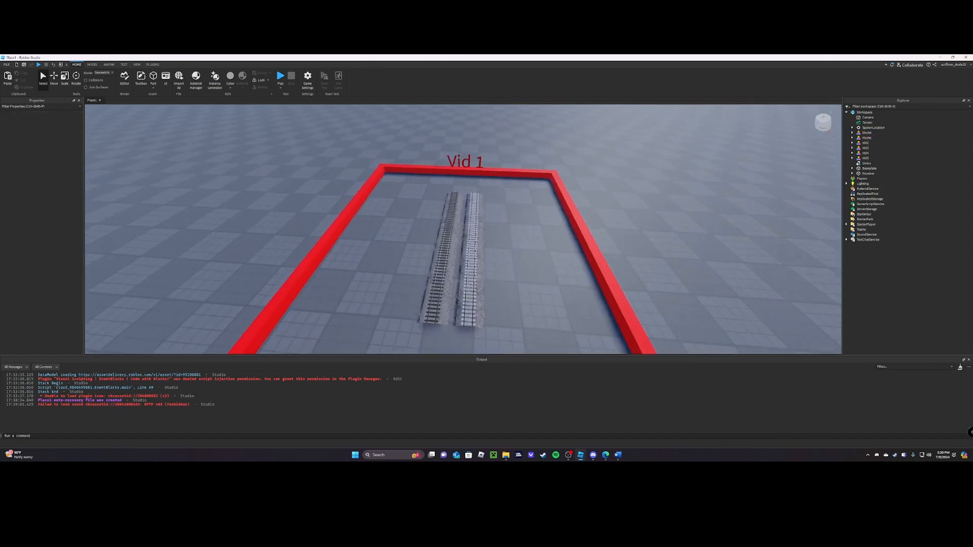
{"action": "scroll", "coordinate": [464, 229], "scroll_direction": "down", "scroll_amount": 8}
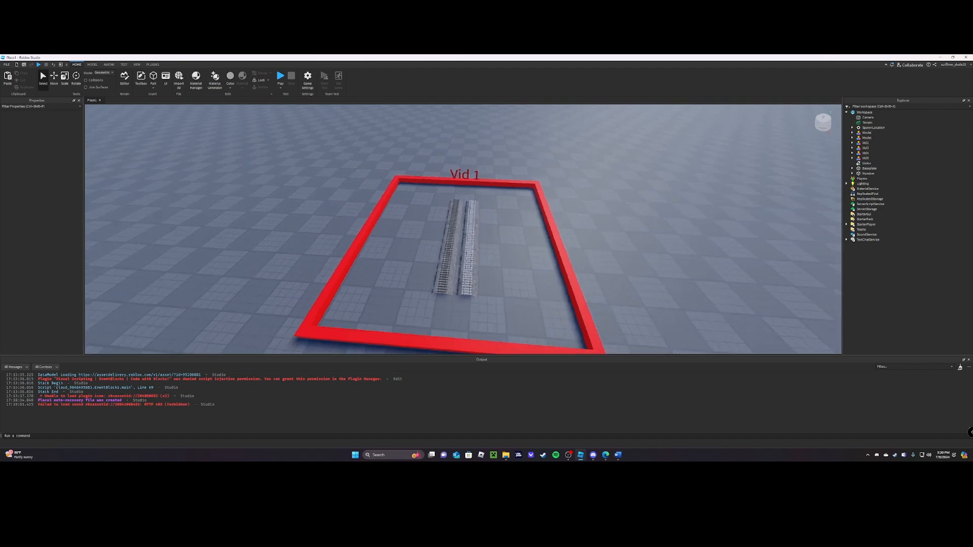
{"action": "right_click_drag", "start_coordinate": [463, 229], "coordinate": [354, 218]}
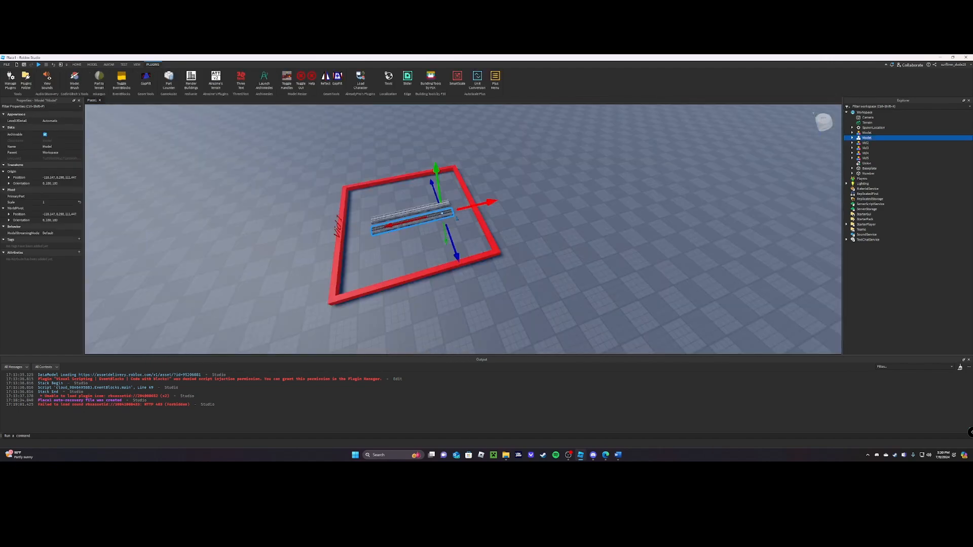
Step: Move the dark-tie track model out of the red frame onto an open area of the baseplate
{"action": "left_click_drag", "start_coordinate": [491, 202], "coordinate": [545, 183]}
{"action": "right_click_drag", "start_coordinate": [544, 182], "coordinate": [463, 218]}
{"action": "scroll", "coordinate": [463, 229], "scroll_direction": "down", "scroll_amount": 4}
{"action": "scroll", "coordinate": [489, 229], "scroll_direction": "up", "scroll_amount": 4}
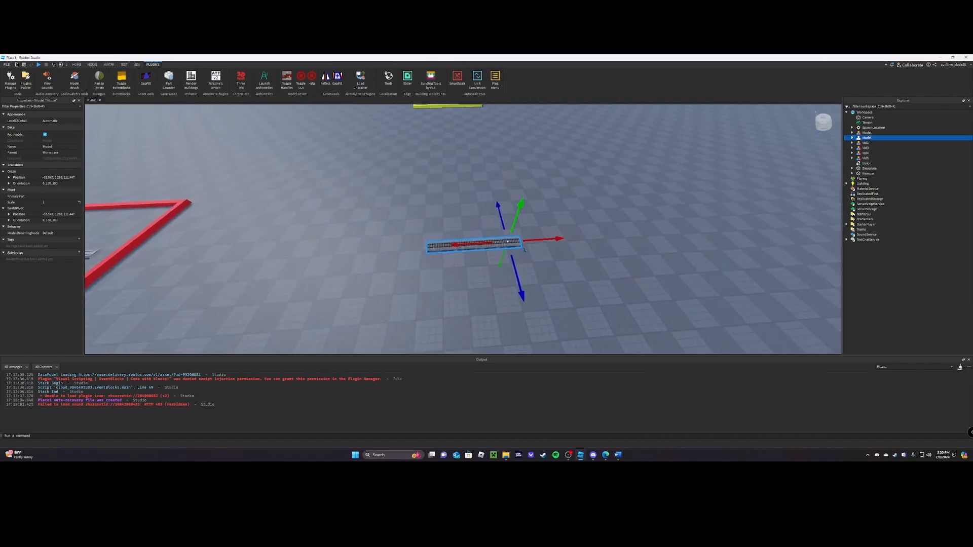
{"action": "left_click_drag", "start_coordinate": [520, 289], "coordinate": [410, 297]}
Step: Launch Archimedes on the moved track, set the angle to 0 and switch the swap-sides option
{"action": "right_click_drag", "start_coordinate": [410, 297], "coordinate": [422, 293]}
{"action": "key", "text": "w"}
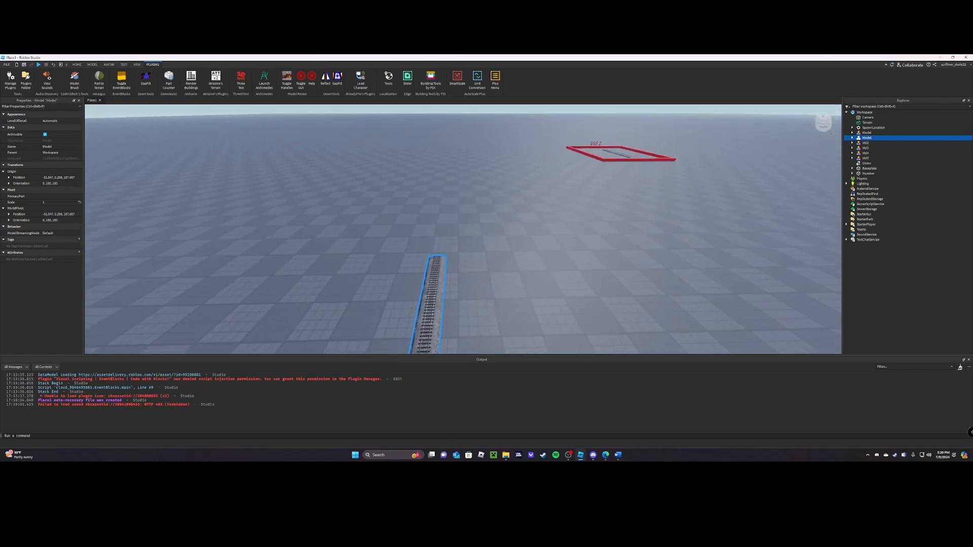
{"action": "key", "text": "d"}
{"action": "left_click", "coordinate": [268, 80]}
{"action": "key", "text": "ctrl+d"}
{"action": "right_click_drag", "start_coordinate": [482, 238], "coordinate": [467, 247]}
{"action": "key", "text": "d"}
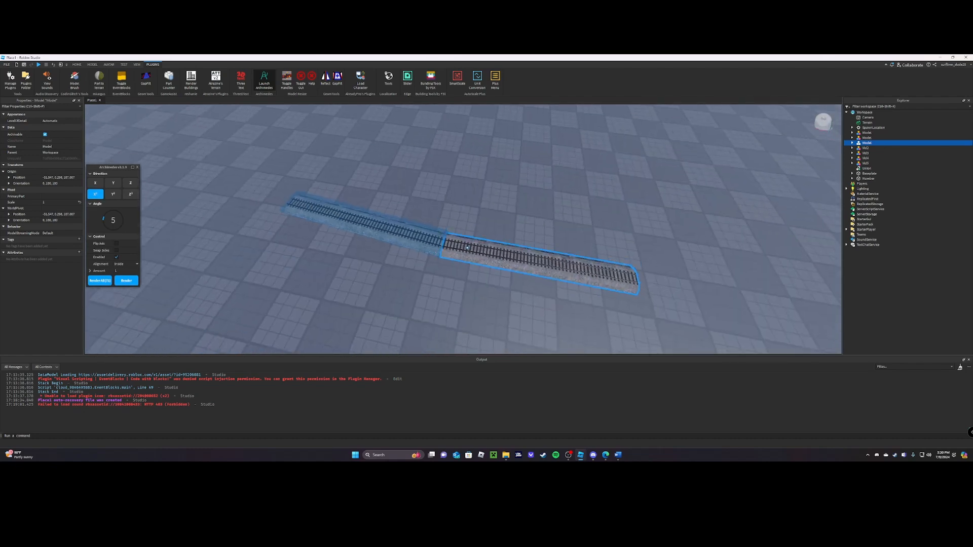
{"action": "type", "text": "0"}
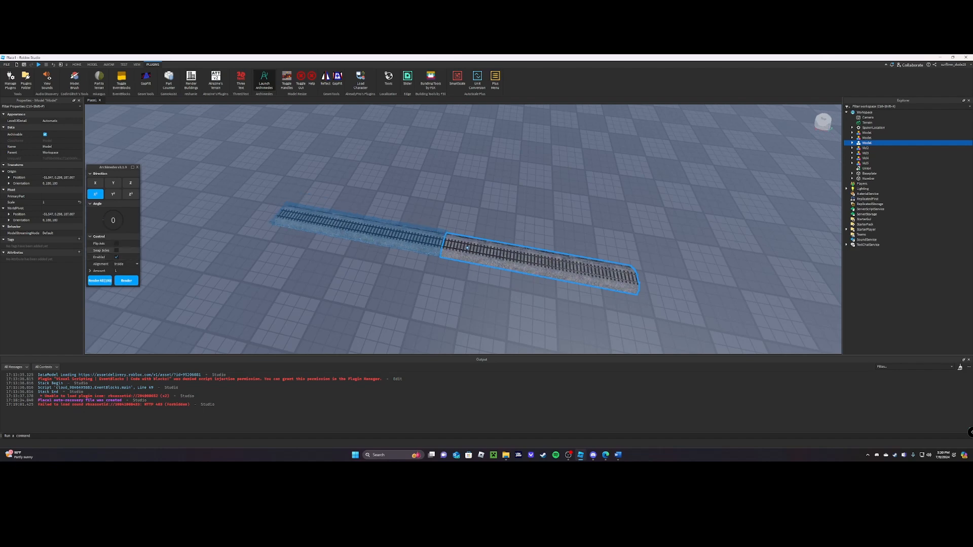
{"action": "left_click", "coordinate": [116, 250]}
Step: Render three straight track segments in a row from the end of the moved track
{"action": "right_click_drag", "start_coordinate": [355, 244], "coordinate": [446, 223]}
{"action": "scroll", "coordinate": [462, 229], "scroll_direction": "down", "scroll_amount": 5}
{"action": "left_click", "coordinate": [126, 280]}
{"action": "left_click", "coordinate": [126, 280]}
{"action": "left_click", "coordinate": [126, 280]}
{"action": "scroll", "coordinate": [592, 208], "scroll_direction": "up", "scroll_amount": 3}
{"action": "scroll", "coordinate": [558, 223], "scroll_direction": "up", "scroll_amount": 4}
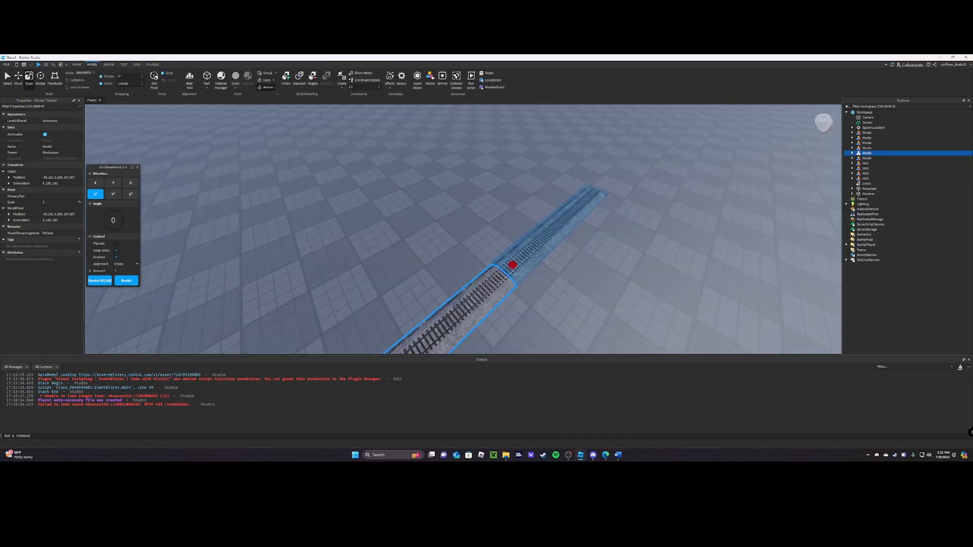
Step: Render one more straight segment at the end of the track line
{"action": "right_click_drag", "start_coordinate": [462, 229], "coordinate": [463, 183]}
{"action": "scroll", "coordinate": [463, 229], "scroll_direction": "down", "scroll_amount": 4}
{"action": "scroll", "coordinate": [558, 228], "scroll_direction": "up", "scroll_amount": 3}
{"action": "right_click_drag", "start_coordinate": [484, 238], "coordinate": [412, 286]}
{"action": "key", "text": "d"}
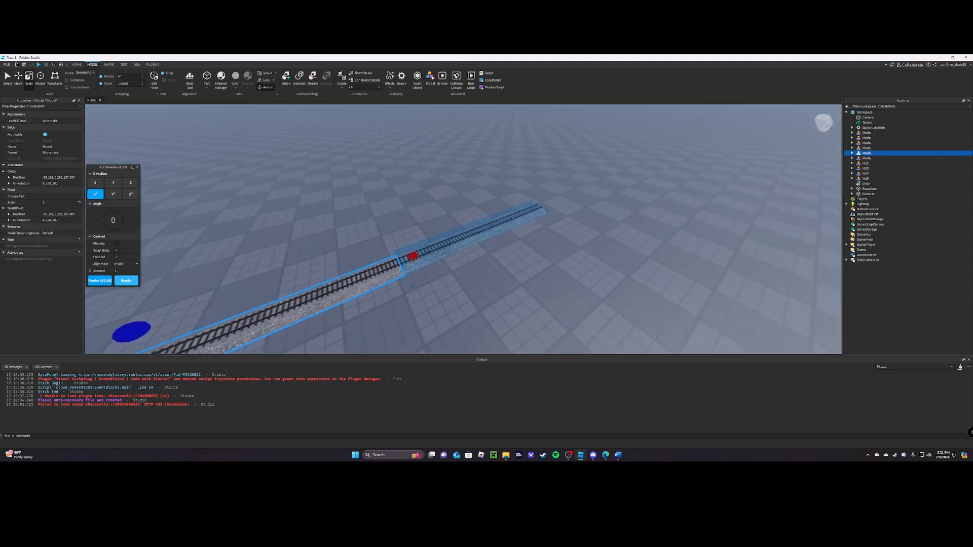
{"action": "left_click", "coordinate": [127, 280]}
{"action": "right_click_drag", "start_coordinate": [463, 229], "coordinate": [437, 229]}
{"action": "key", "text": "e"}
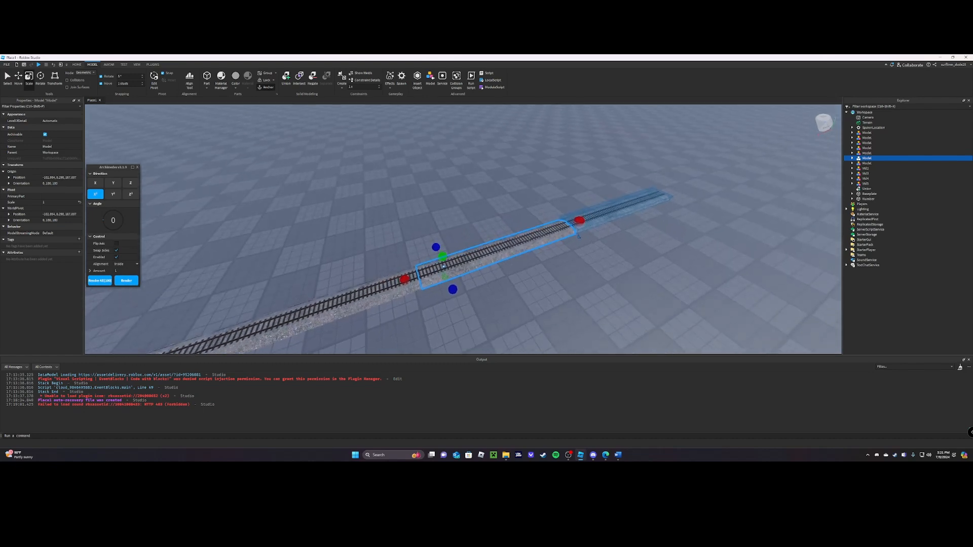
{"action": "key", "text": "w"}
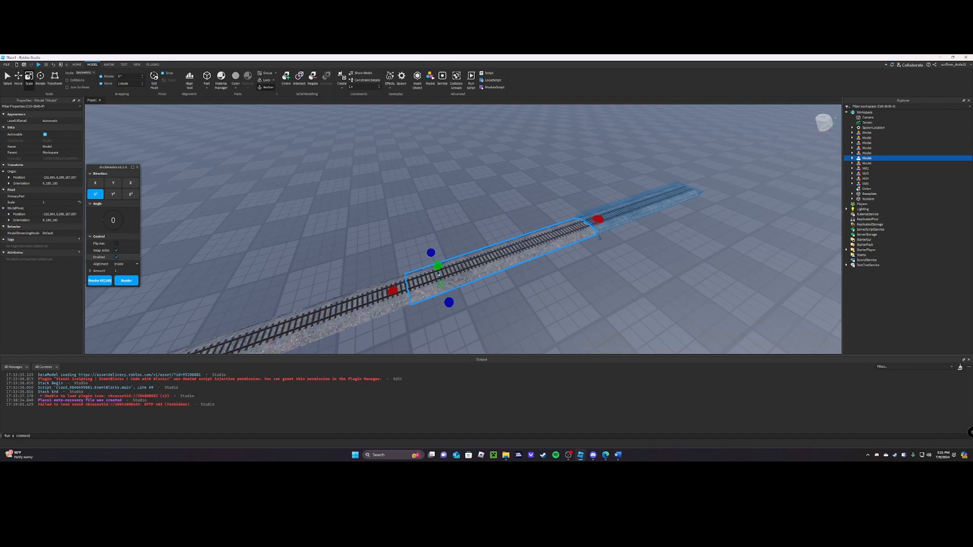
Step: Disable the Archimedes preview, close the plugin window and deselect the track
{"action": "left_click", "coordinate": [116, 257]}
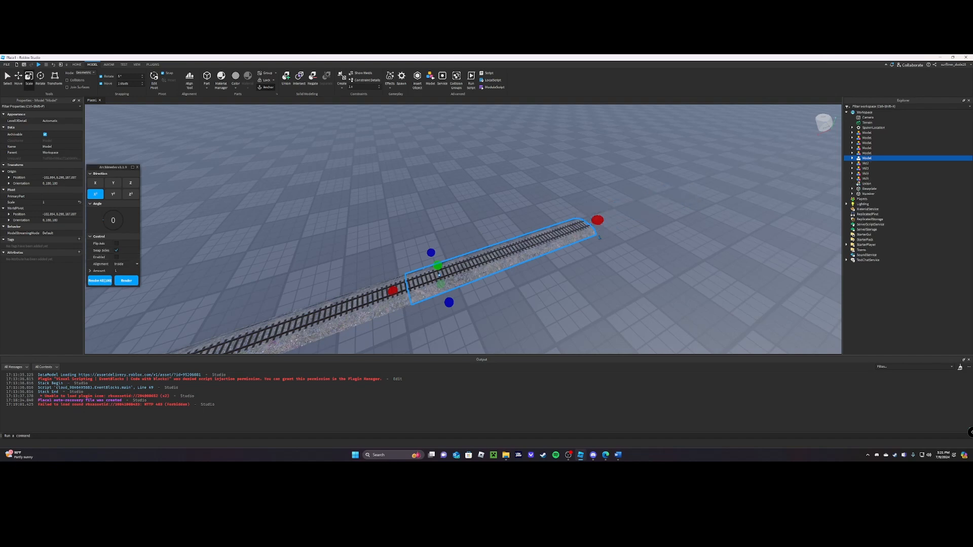
{"action": "left_click", "coordinate": [137, 167]}
{"action": "mouse_move", "coordinate": [462, 229]}
{"action": "right_mouse_down"}
{"action": "mouse_move", "coordinate": [512, 234]}
{"action": "mouse_move", "coordinate": [463, 226]}
{"action": "mouse_move", "coordinate": [462, 211]}
{"action": "right_mouse_up"}
{"action": "key", "text": "Escape"}
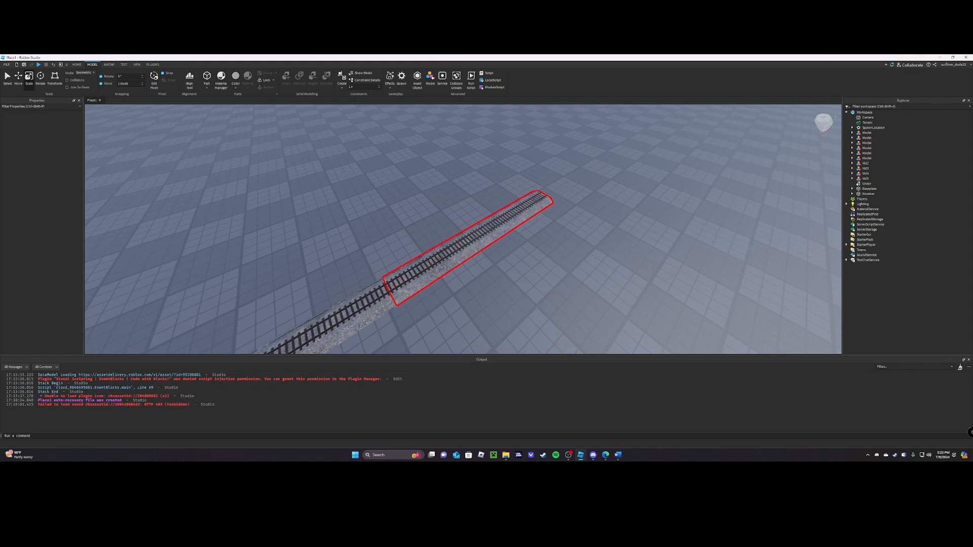
Step: Shorten the NewBallast part of the last track segment by scaling its outer end back along the track
{"action": "left_click", "coordinate": [554, 203]}
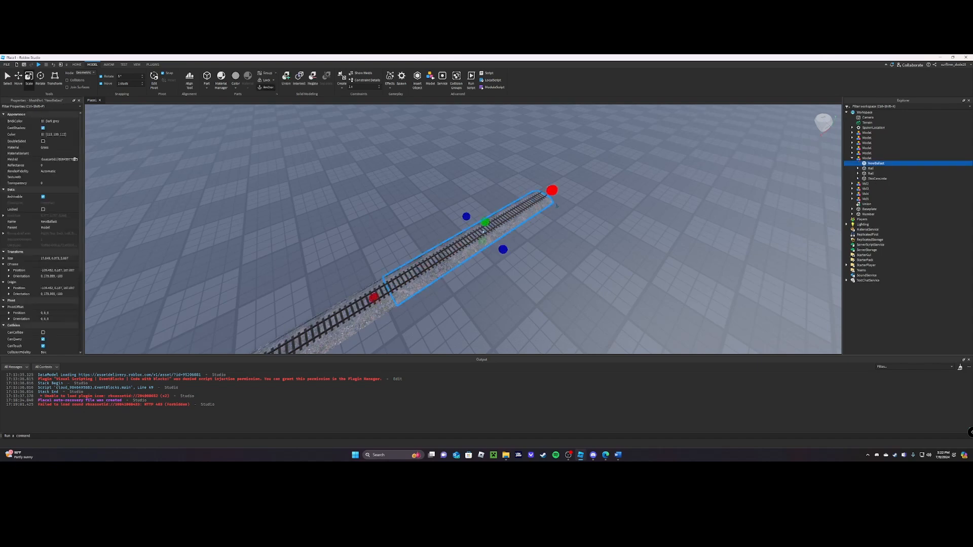
{"action": "left_click_drag", "start_coordinate": [556, 205], "coordinate": [439, 266]}
{"action": "key", "text": "w"}
{"action": "right_click_drag", "start_coordinate": [439, 264], "coordinate": [350, 261]}
{"action": "key", "text": "d"}
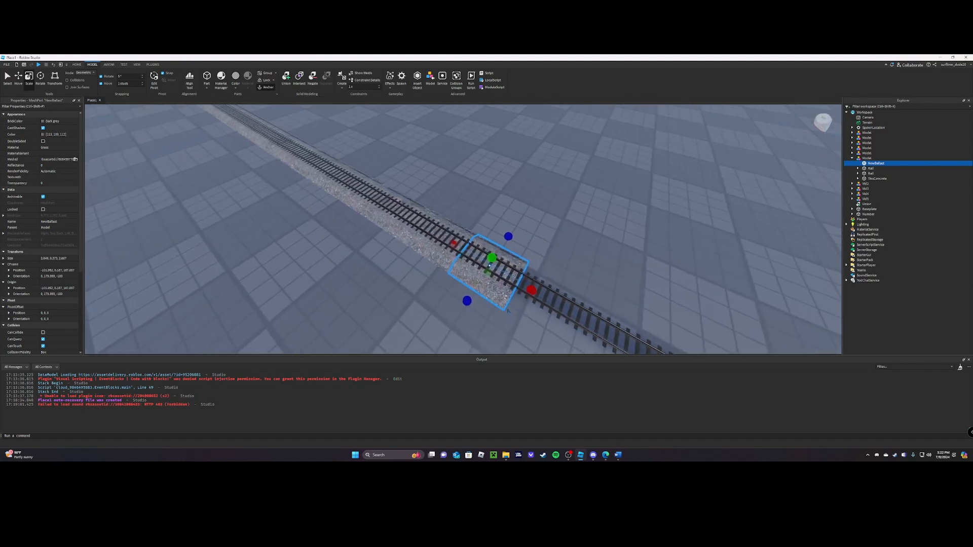
Step: Shorten the ties part of the last segment back to the ballast's end, leaving only the rails beyond it
{"action": "right_click_drag", "start_coordinate": [508, 311], "coordinate": [583, 299]}
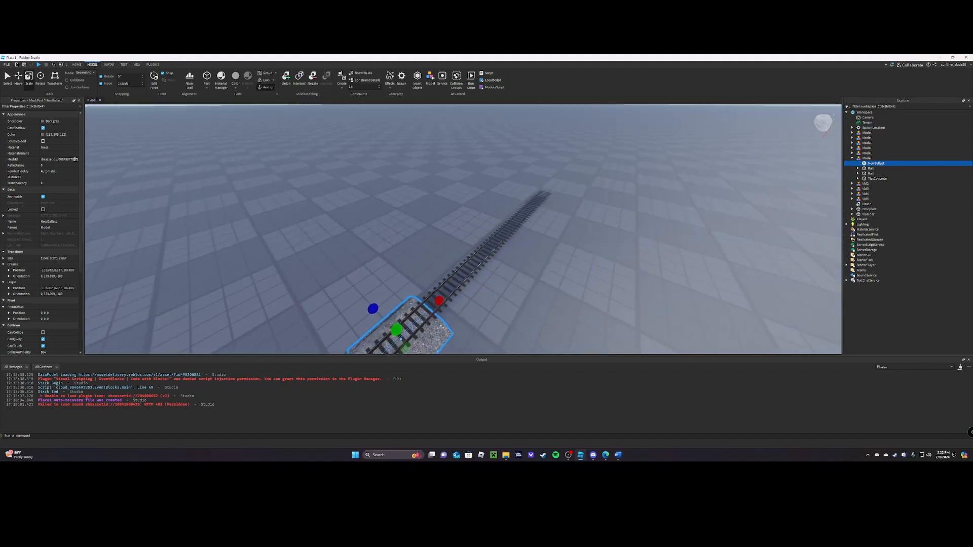
{"action": "left_click", "coordinate": [583, 299]}
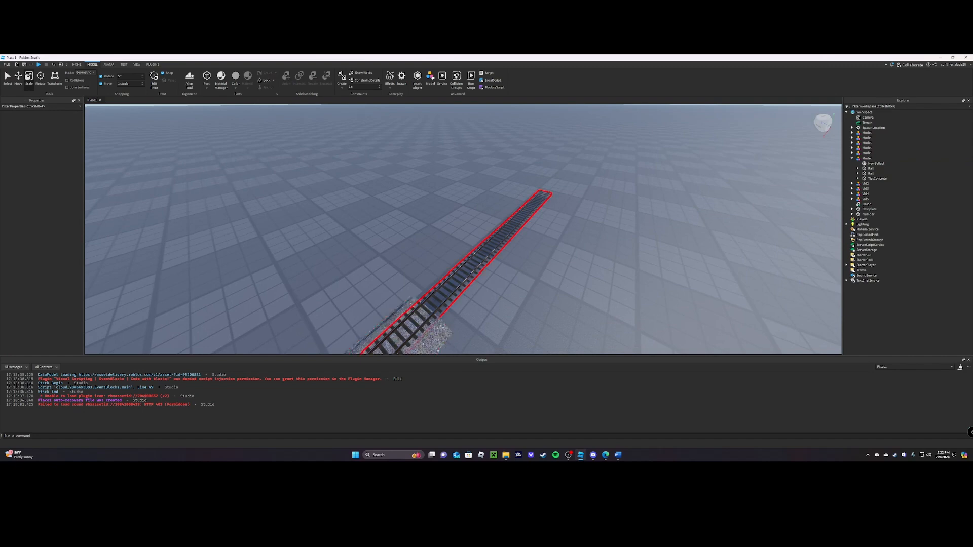
{"action": "left_click", "coordinate": [499, 238]}
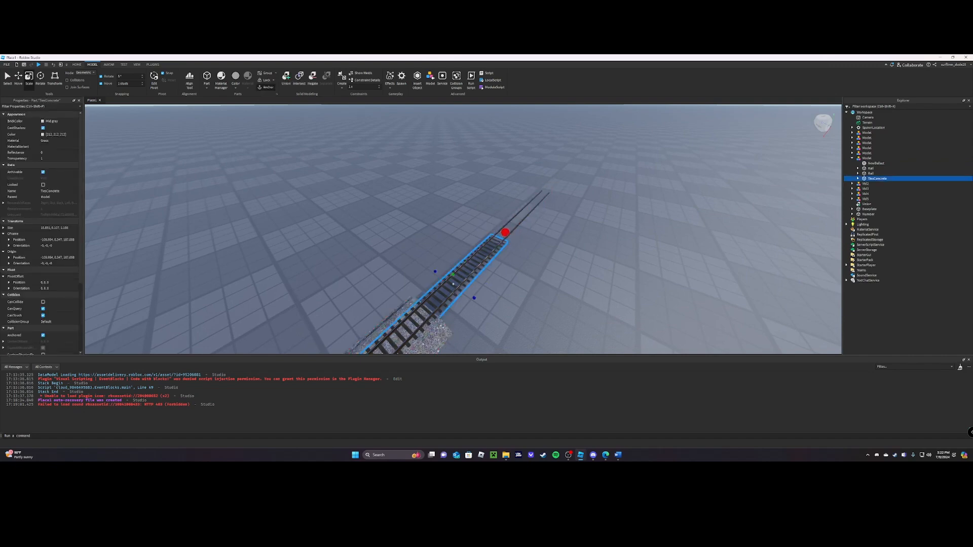
{"action": "key", "text": "Escape"}
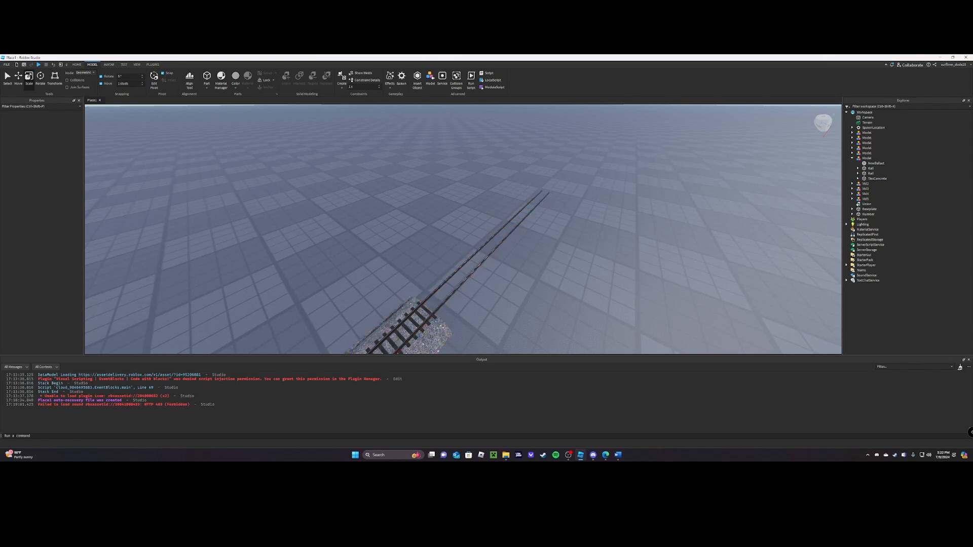
Step: Shorten both rails of the last segment back to the end of the ballast
{"action": "left_click", "coordinate": [507, 240]}
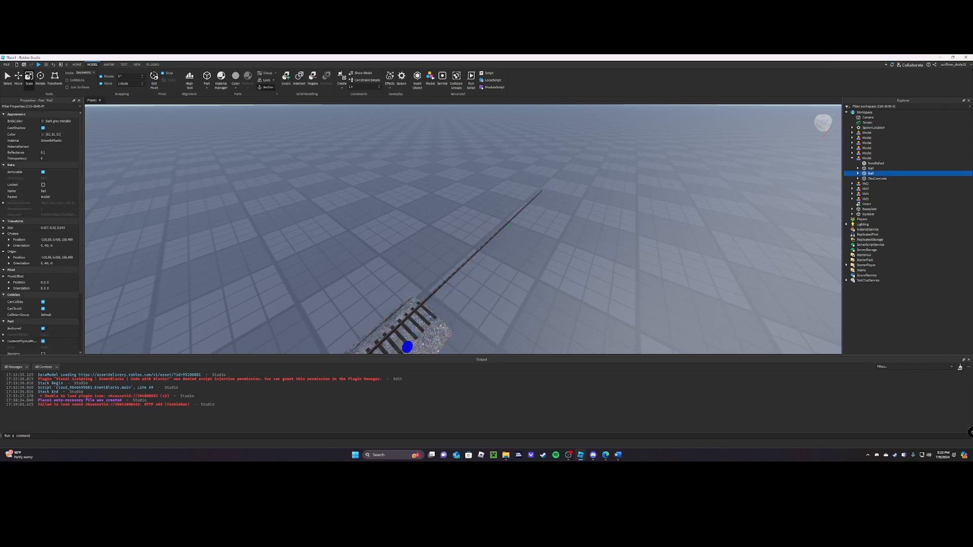
{"action": "key", "text": "Escape"}
{"action": "left_click", "coordinate": [545, 194]}
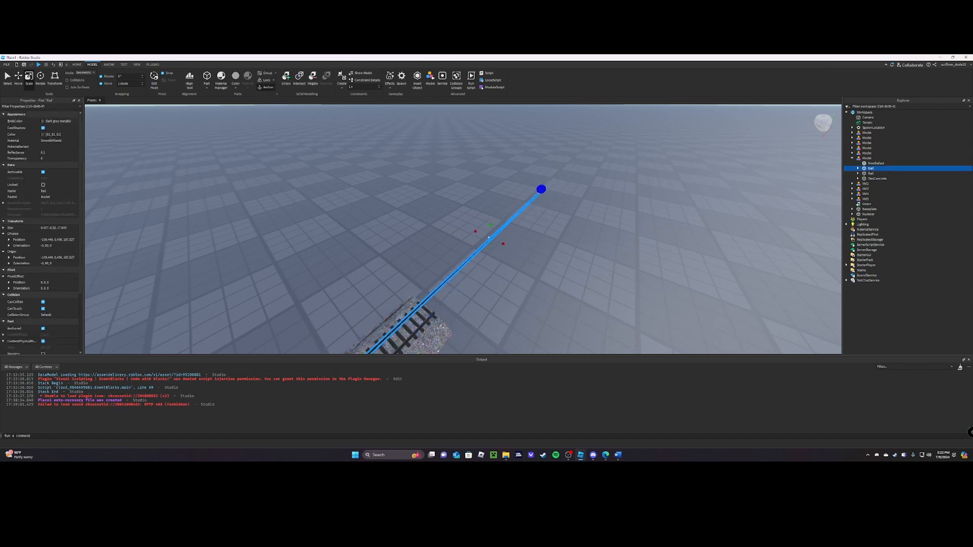
{"action": "key", "text": "Escape"}
Step: Select the shortened end segment as a whole model and launch Archimedes for it
{"action": "right_click_drag", "start_coordinate": [463, 229], "coordinate": [524, 248]}
{"action": "left_click", "coordinate": [441, 266]}
{"action": "scroll", "coordinate": [463, 229], "scroll_direction": "down", "scroll_amount": 2}
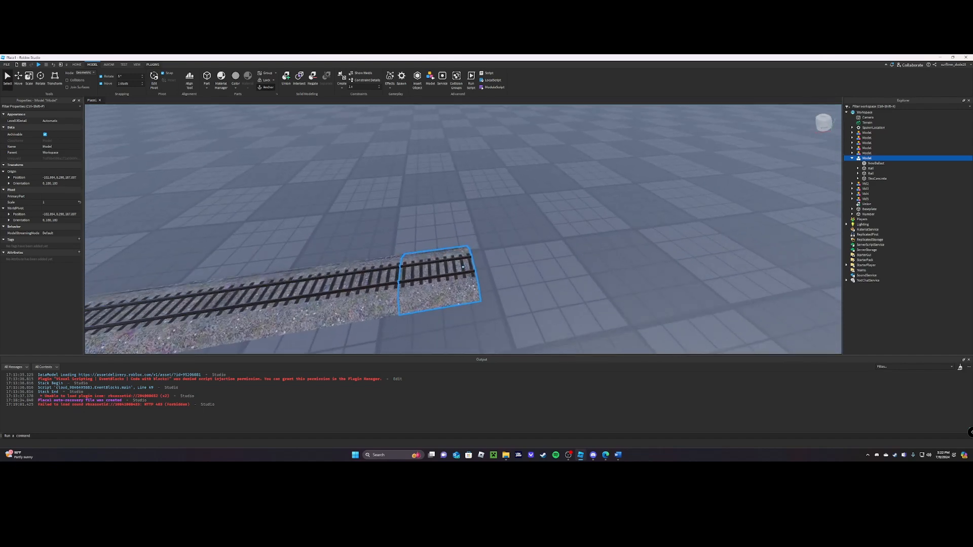
{"action": "left_click", "coordinate": [152, 65]}
{"action": "left_click", "coordinate": [264, 79]}
Step: Set the Archimedes angle to 2 degrees for the preview at the track's end
{"action": "right_click_drag", "start_coordinate": [426, 268], "coordinate": [486, 238]}
{"action": "key", "text": "a"}
{"action": "key", "text": "s"}
{"action": "key", "text": "d"}
{"action": "key", "text": "w"}
{"action": "key", "text": "a"}
{"action": "key", "text": "s"}
{"action": "left_click", "coordinate": [113, 220]}
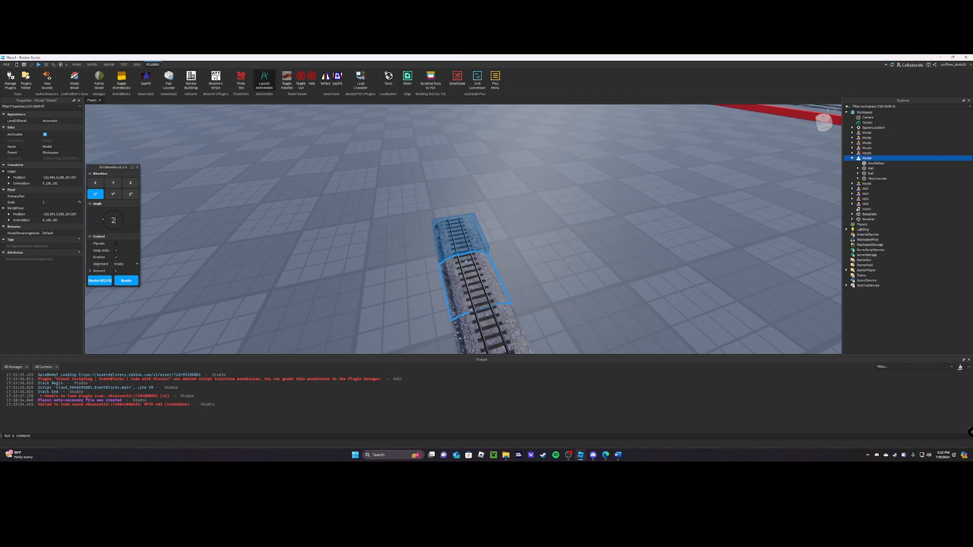
Step: Turn on Flip axis and render a trial curve of 2-degree segments from the shortened end segment
{"action": "mouse_move", "coordinate": [463, 229]}
{"action": "right_mouse_down"}
{"action": "mouse_move", "coordinate": [487, 200]}
{"action": "mouse_move", "coordinate": [456, 233]}
{"action": "right_mouse_up"}
{"action": "key", "text": "w"}
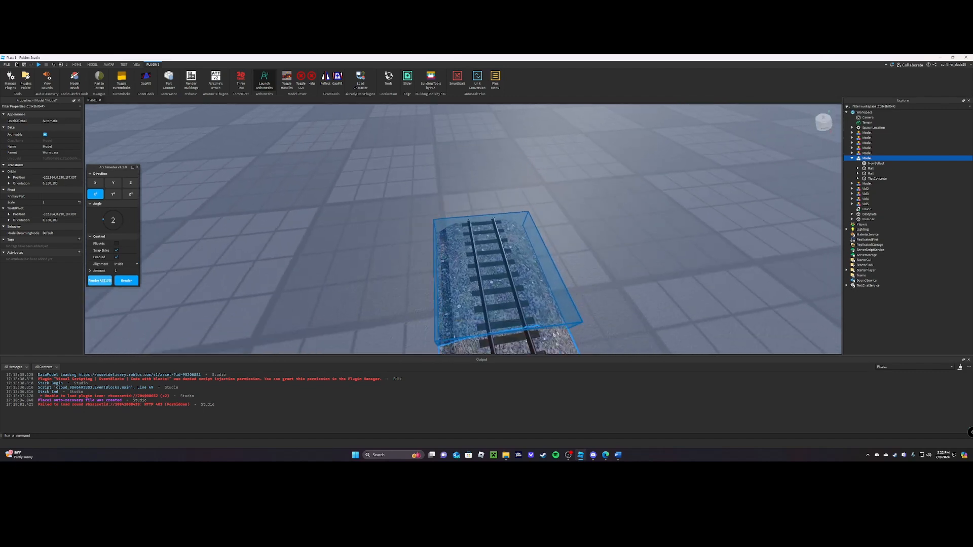
{"action": "key", "text": "d"}
{"action": "right_click_drag", "start_coordinate": [463, 229], "coordinate": [324, 202]}
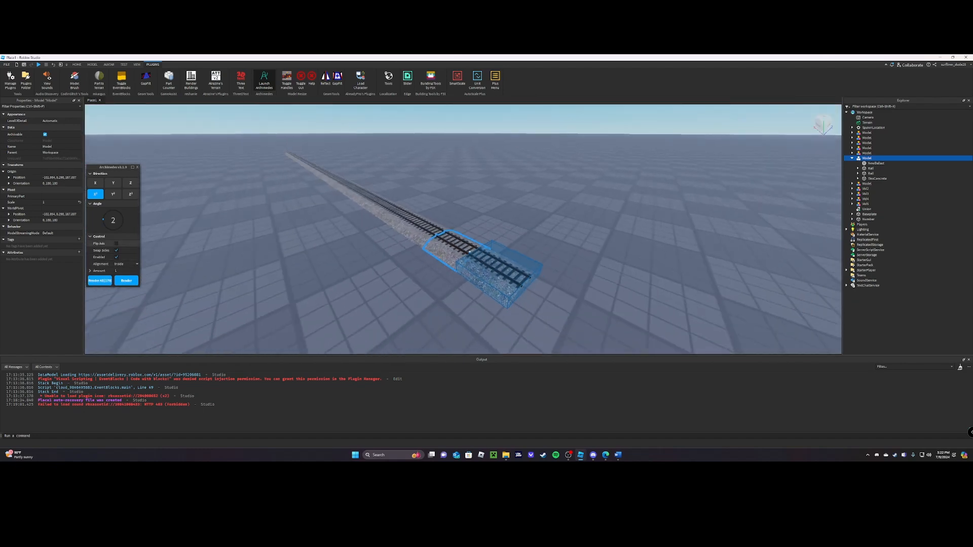
{"action": "right_click_drag", "start_coordinate": [463, 229], "coordinate": [598, 264]}
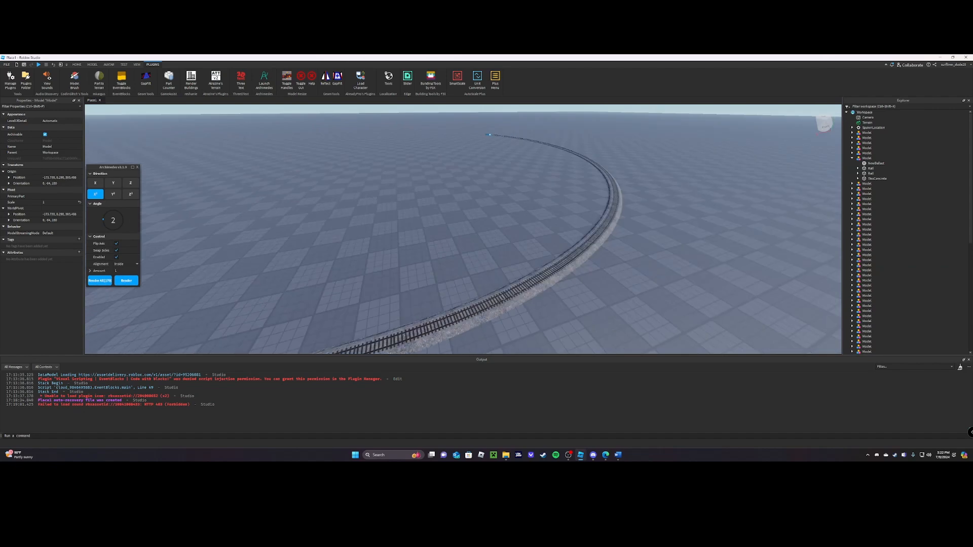
Step: Undo the trial curve back to the single shortened segment
{"action": "right_click_drag", "start_coordinate": [463, 229], "coordinate": [415, 309]}
{"action": "key", "text": "e"}
{"action": "key", "text": "w"}
{"action": "right_click_drag", "start_coordinate": [462, 229], "coordinate": [385, 212]}
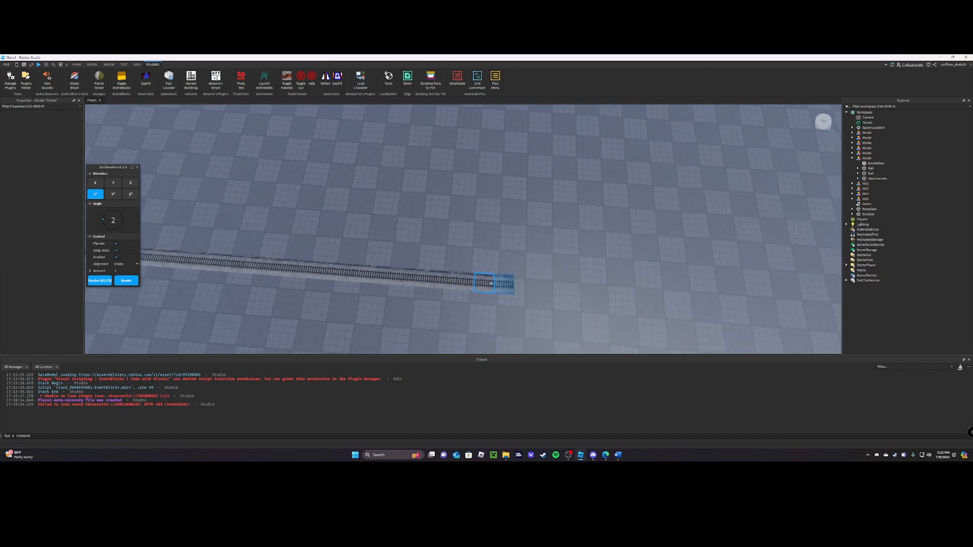
Step: Set the Archimedes amount to 90 and render the curve of 2-degree segments from the shortened segment
{"action": "key", "text": "w"}
{"action": "mouse_move", "coordinate": [462, 228]}
{"action": "right_mouse_down"}
{"action": "mouse_move", "coordinate": [456, 193]}
{"action": "mouse_move", "coordinate": [478, 223]}
{"action": "mouse_move", "coordinate": [459, 203]}
{"action": "mouse_move", "coordinate": [463, 281]}
{"action": "mouse_move", "coordinate": [463, 233]}
{"action": "right_mouse_up"}
{"action": "key", "text": "w"}
{"action": "key", "text": "s"}
{"action": "key", "text": "s"}
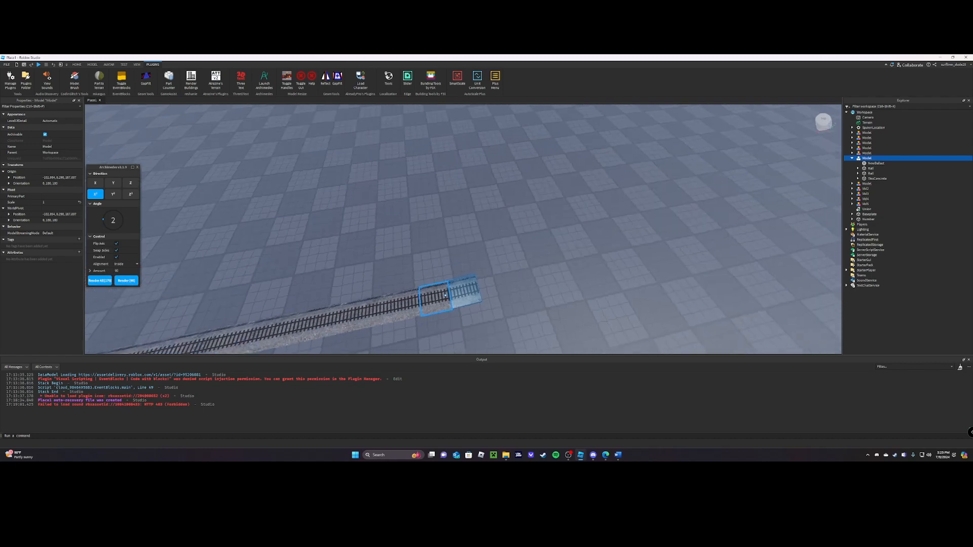
{"action": "right_click_drag", "start_coordinate": [449, 278], "coordinate": [430, 238]}
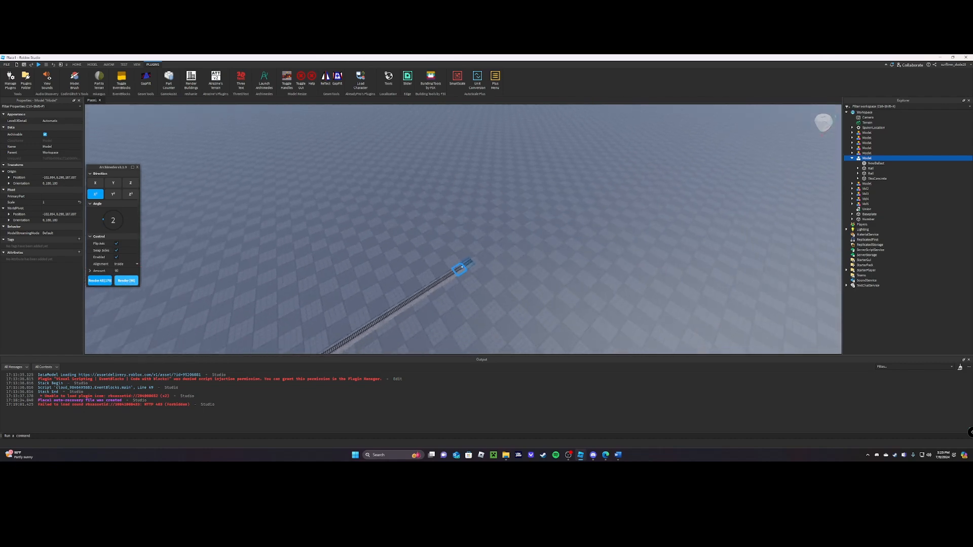
{"action": "left_click", "coordinate": [126, 280]}
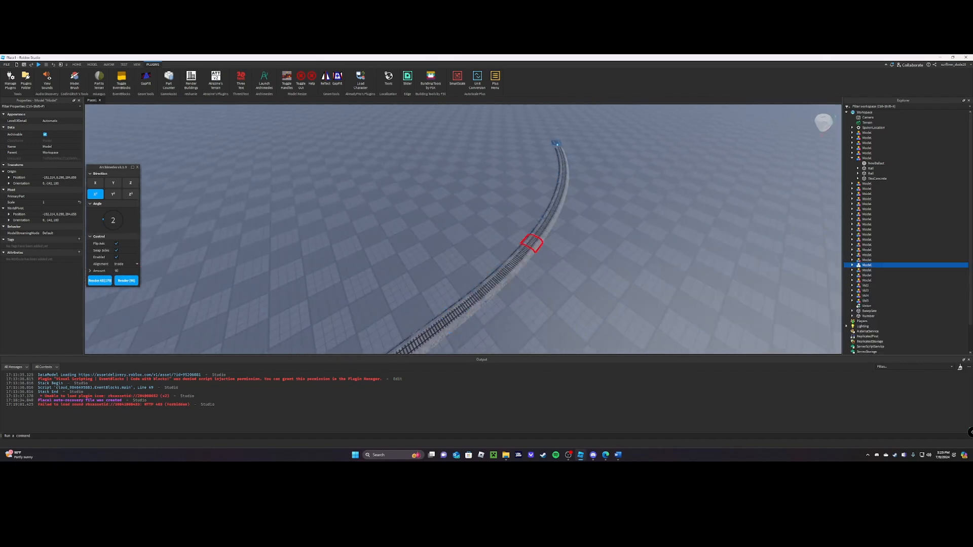
Step: Deselect the rendered curve and disable the Archimedes preview
{"action": "right_click_drag", "start_coordinate": [463, 229], "coordinate": [463, 192]}
{"action": "right_click_drag", "start_coordinate": [462, 229], "coordinate": [430, 228]}
{"action": "key", "text": "Delete"}
{"action": "key", "text": "w"}
{"action": "left_click", "coordinate": [116, 257]}
{"action": "key", "text": "a"}
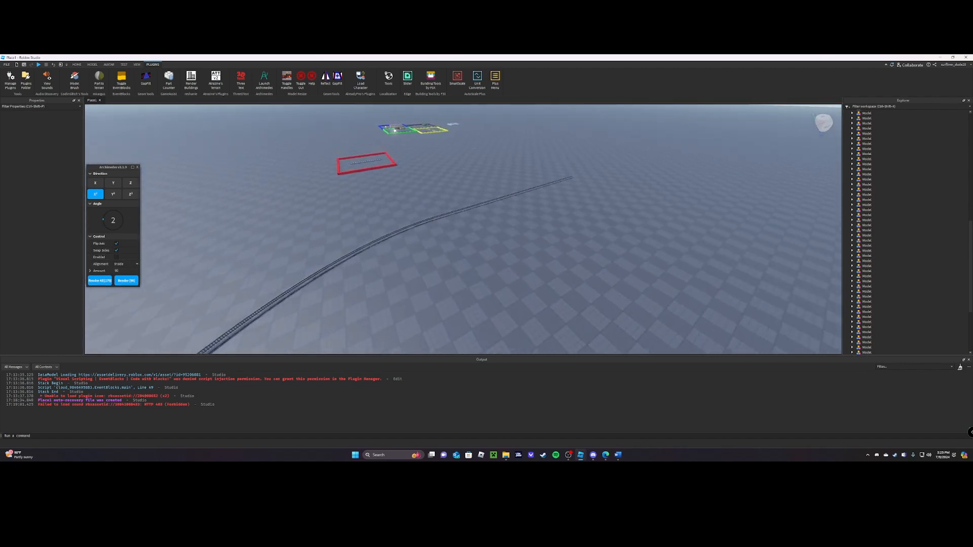
Step: Duplicate a long straight segment of the original track and set the move increment to 0.1 studs
{"action": "left_click", "coordinate": [466, 231]}
{"action": "key", "text": "w"}
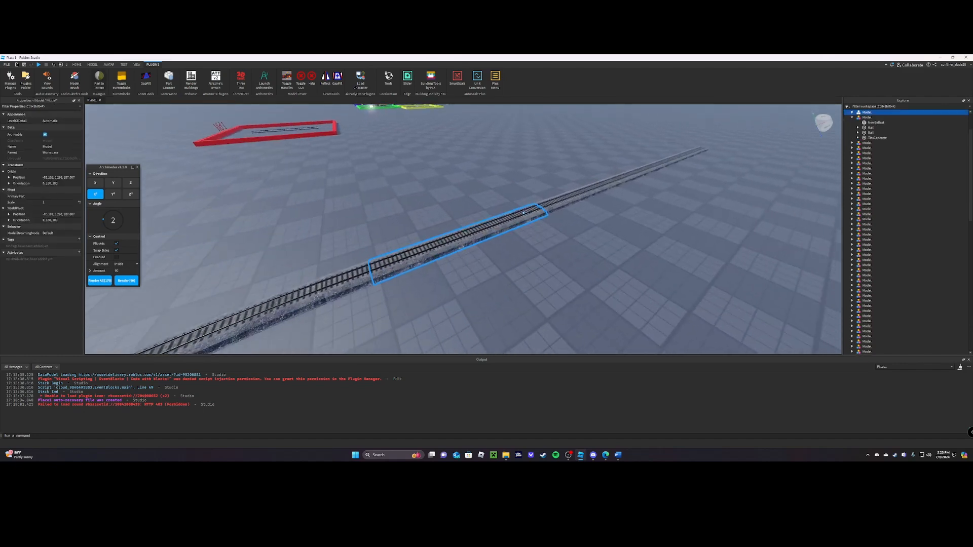
{"action": "left_click", "coordinate": [92, 64]}
{"action": "right_click_drag", "start_coordinate": [463, 229], "coordinate": [532, 249]}
{"action": "key", "text": "a"}
{"action": "key", "text": "a"}
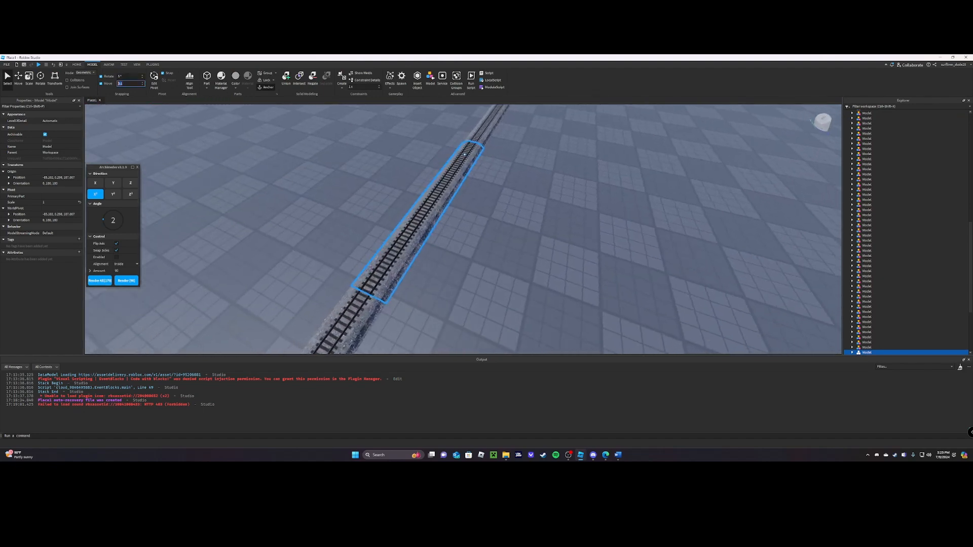
Step: Move the duplicated straight segment across the baseplate to the far end of the curve
{"action": "mouse_move", "coordinate": [507, 164]}
{"action": "left_mouse_down"}
{"action": "mouse_move", "coordinate": [501, 171]}
{"action": "mouse_move", "coordinate": [497, 156]}
{"action": "mouse_move", "coordinate": [506, 180]}
{"action": "mouse_move", "coordinate": [509, 145]}
{"action": "mouse_move", "coordinate": [499, 182]}
{"action": "left_mouse_up"}
{"action": "key", "text": "d"}
{"action": "key", "text": "w"}
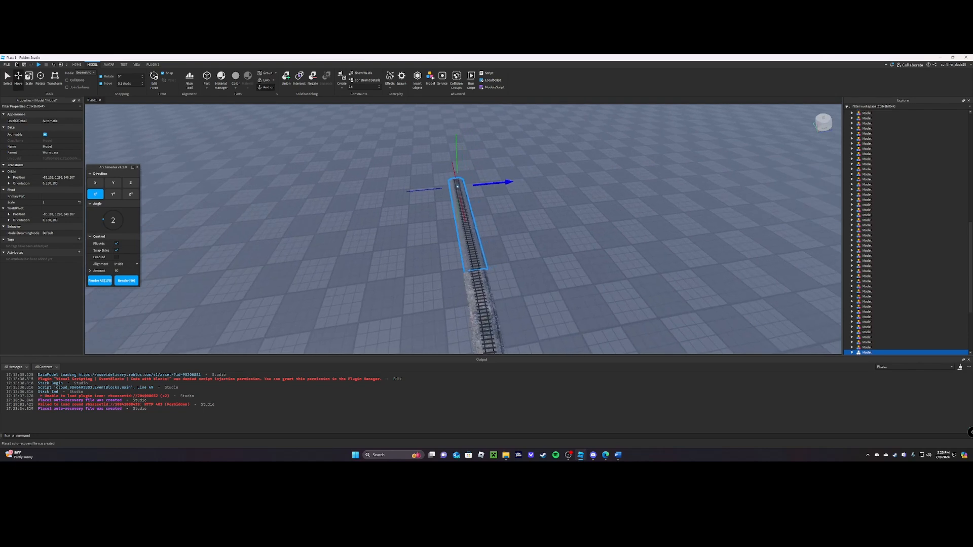
{"action": "key", "text": "w"}
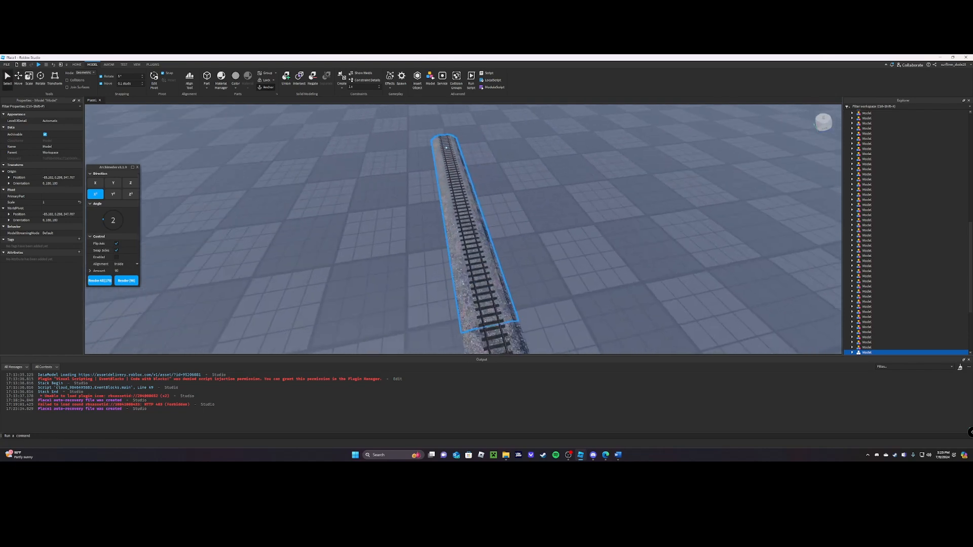
{"action": "left_click", "coordinate": [542, 247]}
Step: Align the duplicated straight segment flush with the rails at the curve's end
{"action": "right_click_drag", "start_coordinate": [542, 247], "coordinate": [699, 167]}
{"action": "key", "text": "w"}
{"action": "key", "text": "a"}
{"action": "key", "text": "w"}
{"action": "key", "text": "q"}
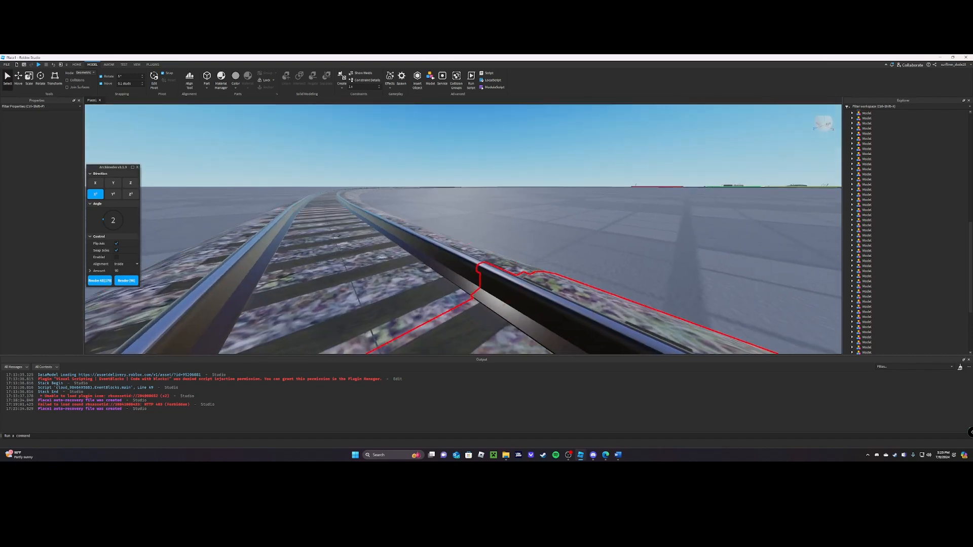
{"action": "mouse_move", "coordinate": [532, 296]}
{"action": "left_mouse_down"}
{"action": "mouse_move", "coordinate": [546, 311]}
{"action": "mouse_move", "coordinate": [528, 317]}
{"action": "mouse_move", "coordinate": [526, 294]}
{"action": "left_mouse_up"}
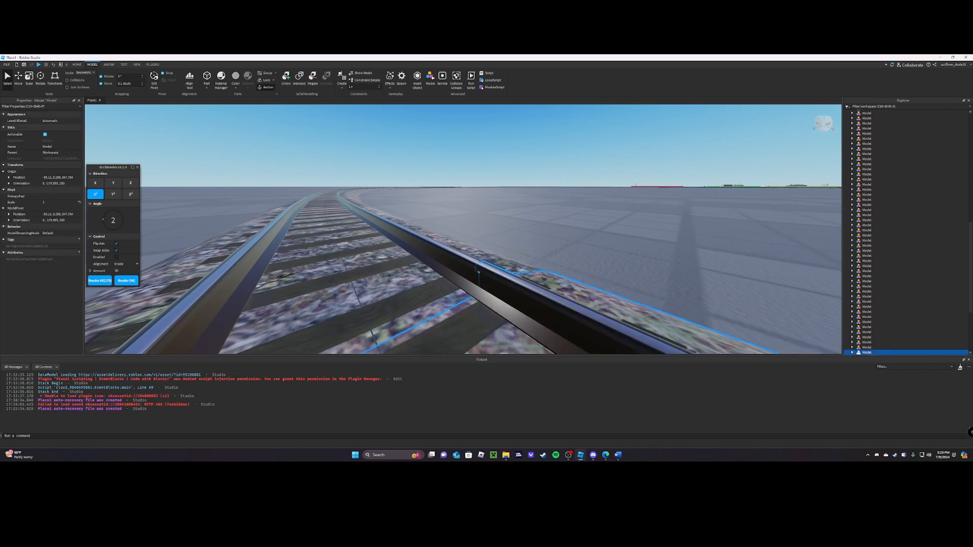
{"action": "left_click", "coordinate": [608, 227]}
Step: Enable Archimedes on the aligned straight segment with angle 0 and amount 1, and turn off Swap sides
{"action": "right_click_drag", "start_coordinate": [463, 229], "coordinate": [608, 269]}
{"action": "scroll", "coordinate": [463, 229], "scroll_direction": "up", "scroll_amount": 1}
{"action": "scroll", "coordinate": [463, 229], "scroll_direction": "up", "scroll_amount": 1}
{"action": "scroll", "coordinate": [463, 229], "scroll_direction": "down", "scroll_amount": 6}
{"action": "right_click_drag", "start_coordinate": [463, 229], "coordinate": [400, 243]}
{"action": "key", "text": "d"}
{"action": "left_click", "coordinate": [438, 229]}
{"action": "key", "text": "w"}
{"action": "key", "text": "e"}
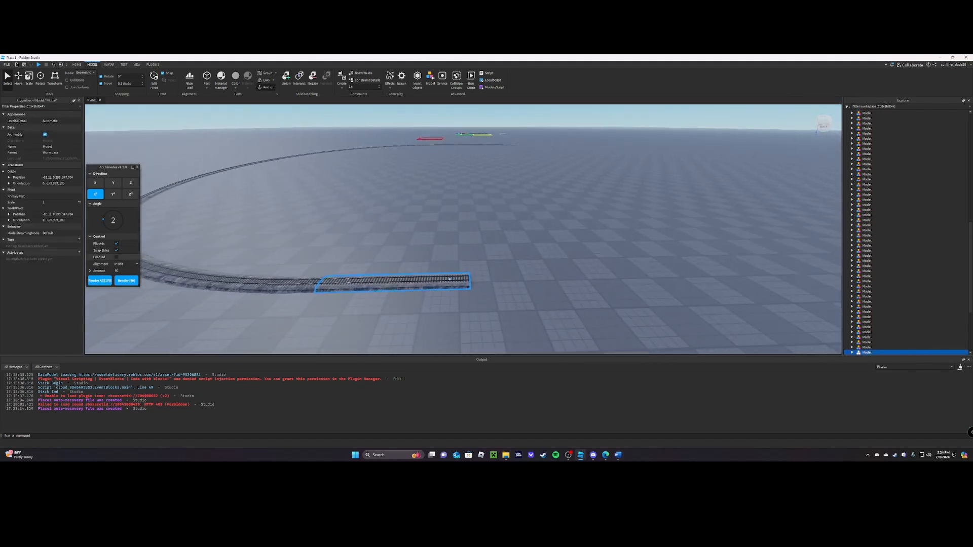
{"action": "left_click", "coordinate": [116, 257]}
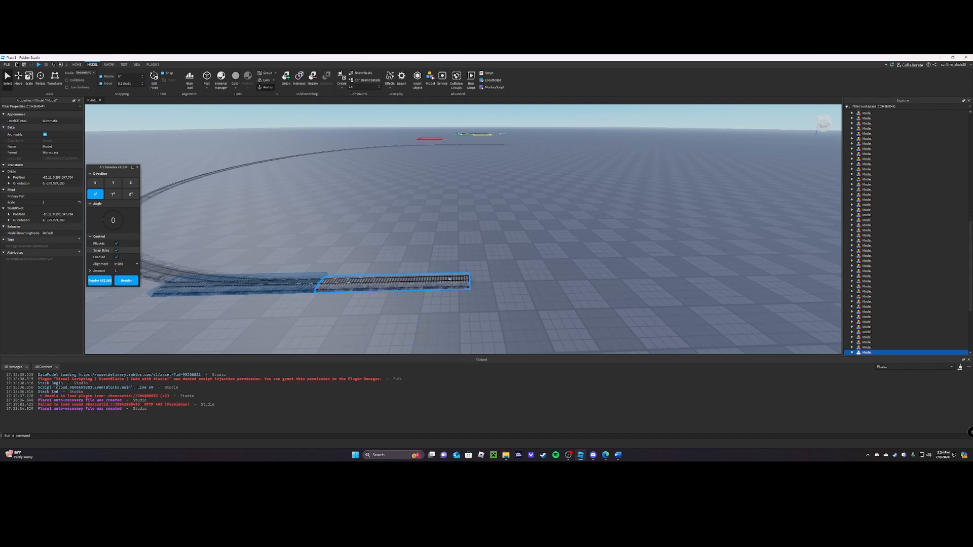
{"action": "left_click", "coordinate": [116, 250]}
Step: Render two straight segments beyond the aligned segment, leading away from the curve
{"action": "right_click_drag", "start_coordinate": [463, 229], "coordinate": [463, 264]}
{"action": "key", "text": "s"}
{"action": "key", "text": "e"}
{"action": "key", "text": "w"}
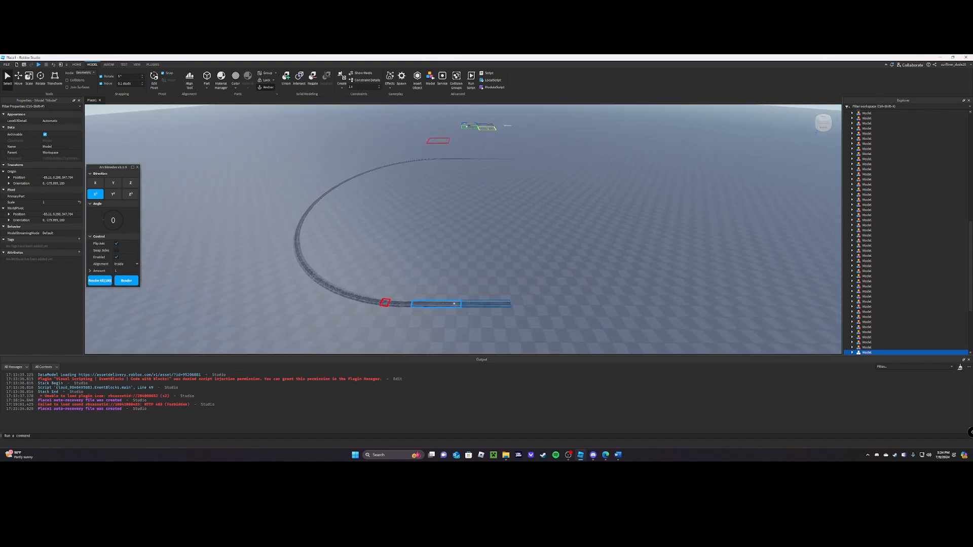
{"action": "right_click_drag", "start_coordinate": [463, 229], "coordinate": [459, 276]}
{"action": "key", "text": "d"}
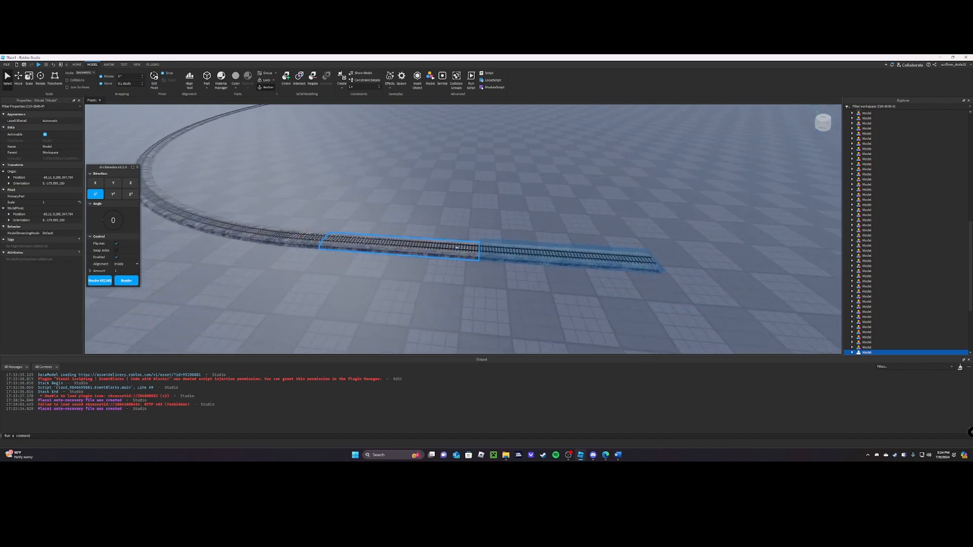
{"action": "right_click_drag", "start_coordinate": [462, 229], "coordinate": [489, 229]}
{"action": "key", "text": "s"}
{"action": "key", "text": "e"}
{"action": "key", "text": "d"}
{"action": "key", "text": "s"}
{"action": "left_click", "coordinate": [126, 280]}
{"action": "key", "text": "d"}
{"action": "left_click", "coordinate": [126, 280]}
Step: Render one more straight segment at the end of the new straight track
{"action": "key", "text": "w"}
{"action": "right_click_drag", "start_coordinate": [463, 229], "coordinate": [463, 193]}
{"action": "key", "text": "q"}
{"action": "key", "text": "s"}
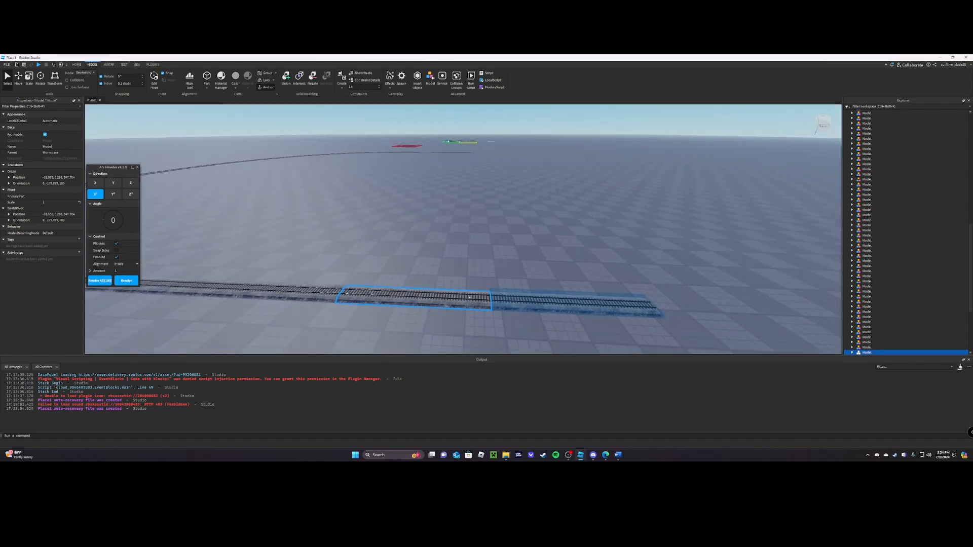
{"action": "right_click_drag", "start_coordinate": [462, 229], "coordinate": [390, 246]}
{"action": "key", "text": "d"}
{"action": "key", "text": "s"}
{"action": "key", "text": "w"}
{"action": "key", "text": "a"}
{"action": "right_click_drag", "start_coordinate": [462, 229], "coordinate": [415, 254]}
{"action": "key", "text": "d"}
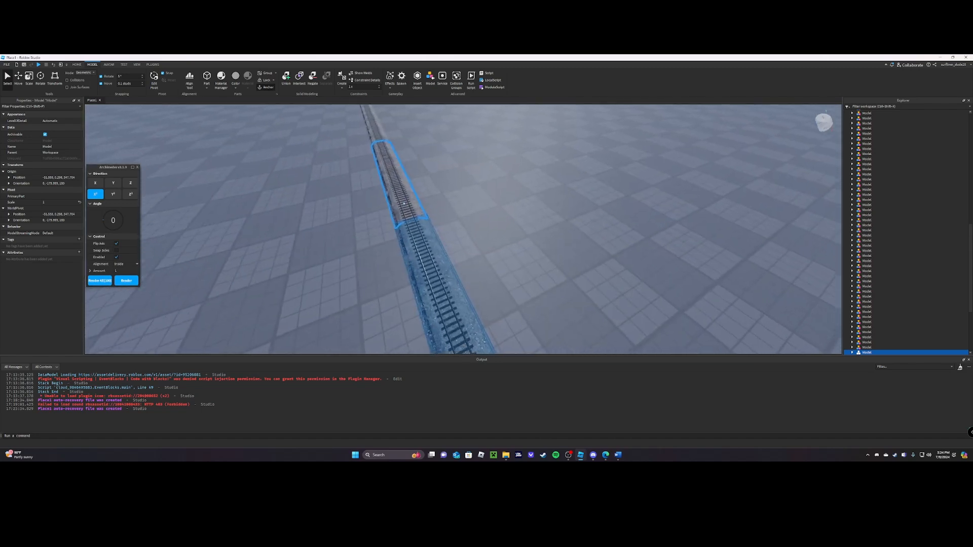
{"action": "key", "text": "w"}
{"action": "key", "text": "s"}
{"action": "left_click", "coordinate": [126, 280]}
Step: Deselect the straight extension and select the short segment where the curve meets the straight track
{"action": "key", "text": "a"}
{"action": "right_click_drag", "start_coordinate": [463, 229], "coordinate": [512, 229]}
{"action": "left_click", "coordinate": [574, 283]}
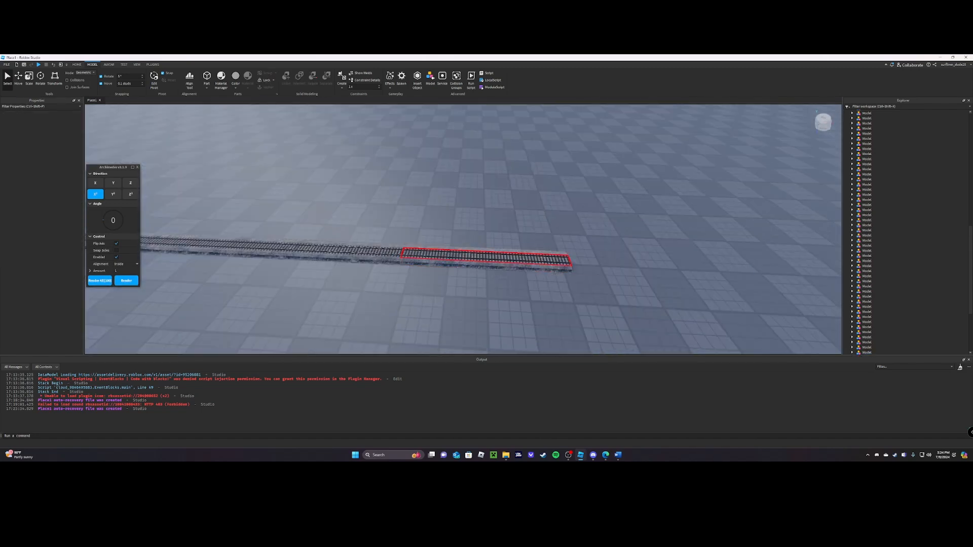
{"action": "left_click", "coordinate": [562, 261], "text": "alt"}
{"action": "key", "text": "ctrl+3"}
{"action": "left_click", "coordinate": [561, 267]}
{"action": "key", "text": "w"}
{"action": "right_click_drag", "start_coordinate": [561, 267], "coordinate": [481, 274]}
{"action": "key", "text": "Delete"}
{"action": "key", "text": "w"}
{"action": "left_click", "coordinate": [390, 236]}
{"action": "left_click", "coordinate": [464, 210]}
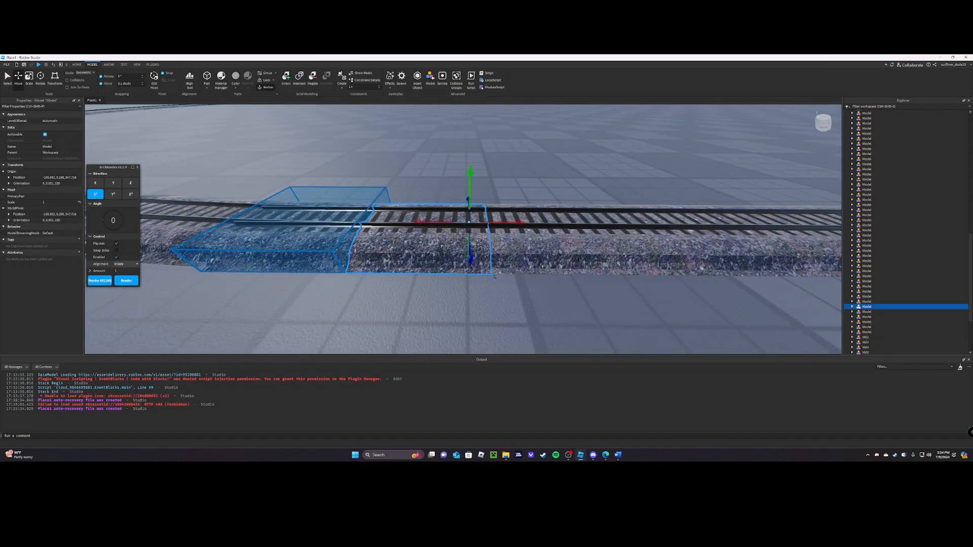
Step: Disable the Archimedes preview, then duplicate the short segment and move the copy to the straight track's far end
{"action": "right_click_drag", "start_coordinate": [464, 211], "coordinate": [464, 198]}
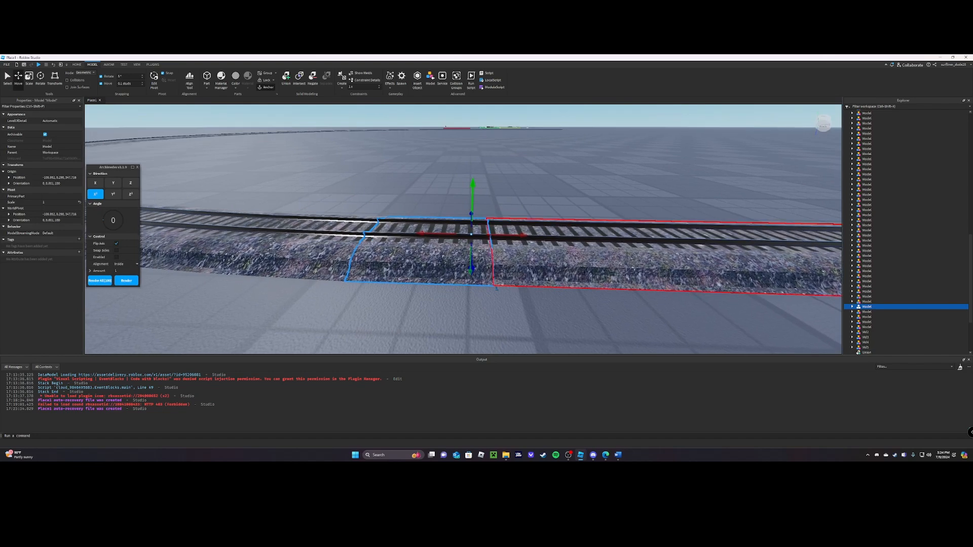
{"action": "scroll", "coordinate": [534, 234], "scroll_direction": "down", "scroll_amount": 5}
{"action": "left_click_drag", "start_coordinate": [535, 235], "coordinate": [546, 253]}
{"action": "key", "text": "w"}
{"action": "key", "text": "d"}
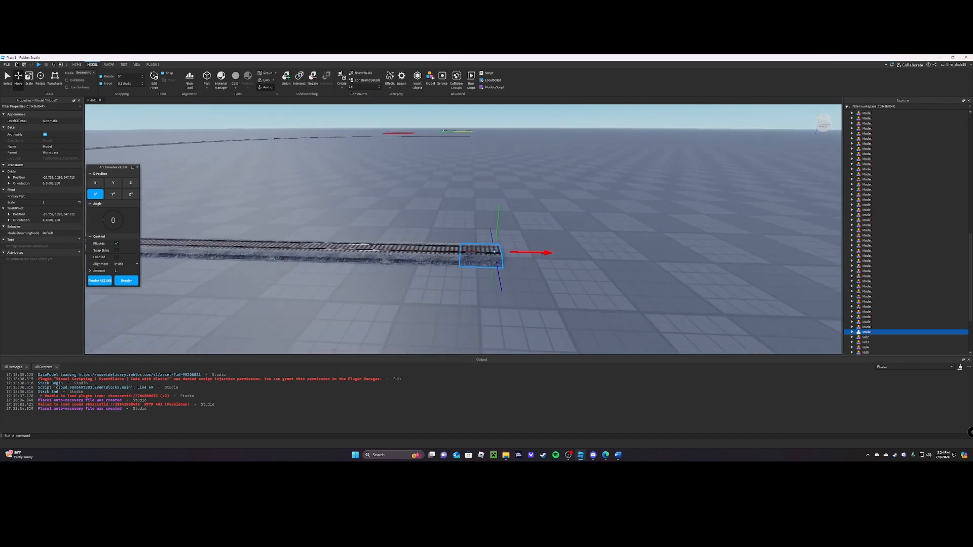
Step: Slide the copied short segment along the track up to the end of the last straight segment
{"action": "key", "text": "w"}
{"action": "key", "text": "q"}
{"action": "key", "text": "w"}
{"action": "key", "text": "s"}
{"action": "key", "text": "w"}
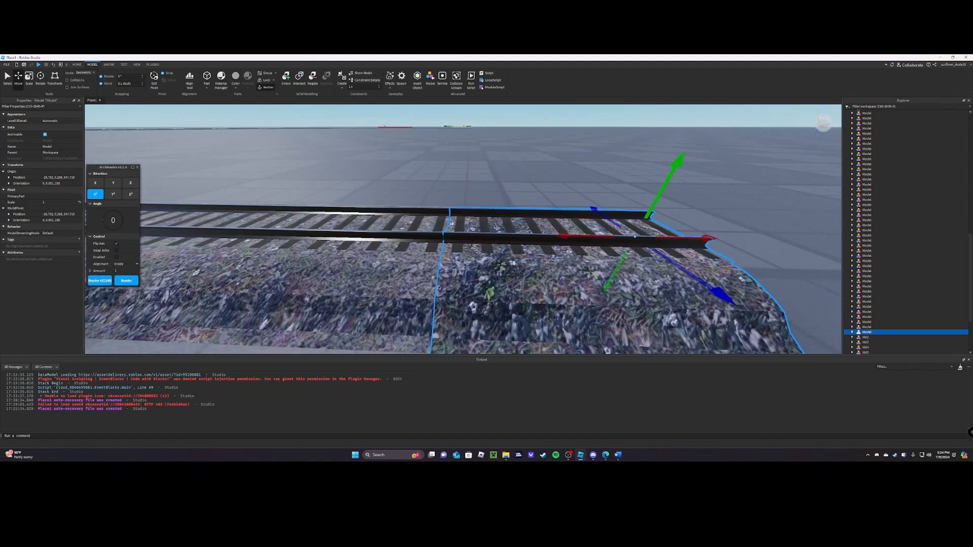
{"action": "key", "text": "q"}
{"action": "key", "text": "w"}
{"action": "key", "text": "w"}
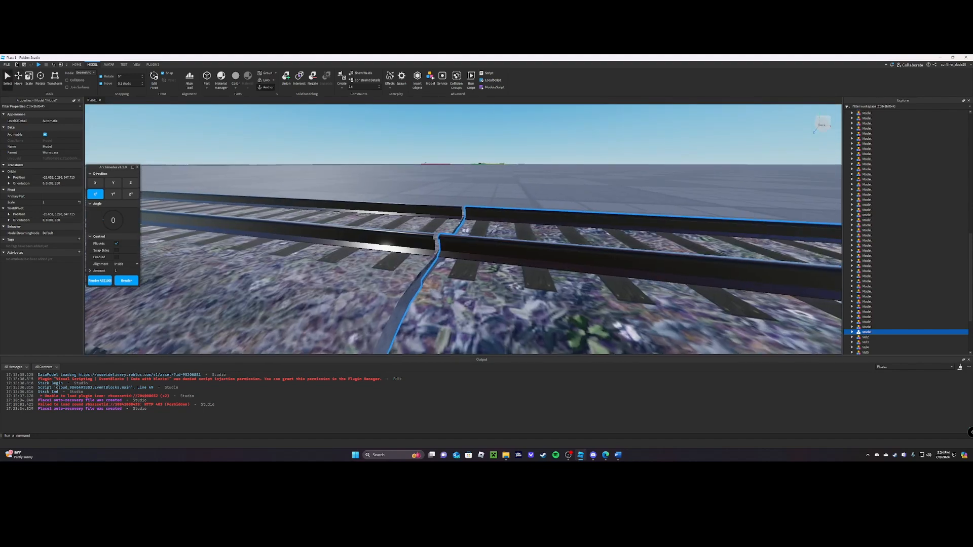
Step: Fine-adjust the copied short segment so its rails and ballast meet those of the straight track
{"action": "key", "text": "ctrl+1"}
{"action": "key", "text": "w"}
{"action": "key", "text": "q"}
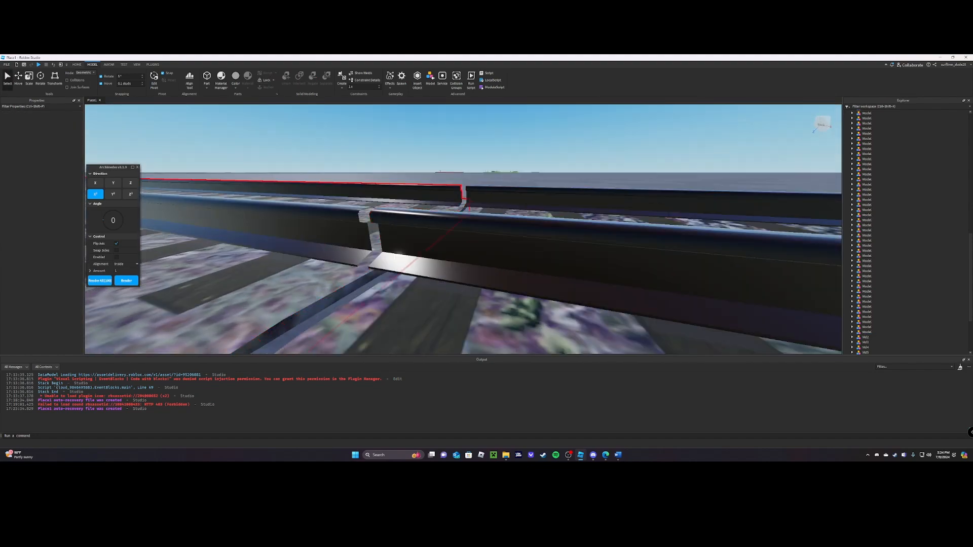
{"action": "key", "text": "e"}
{"action": "left_click_drag", "start_coordinate": [487, 273], "coordinate": [476, 299]}
{"action": "right_click_drag", "start_coordinate": [476, 299], "coordinate": [413, 320]}
{"action": "key", "text": "w"}
{"action": "scroll", "coordinate": [463, 229], "scroll_direction": "up", "scroll_amount": 1}
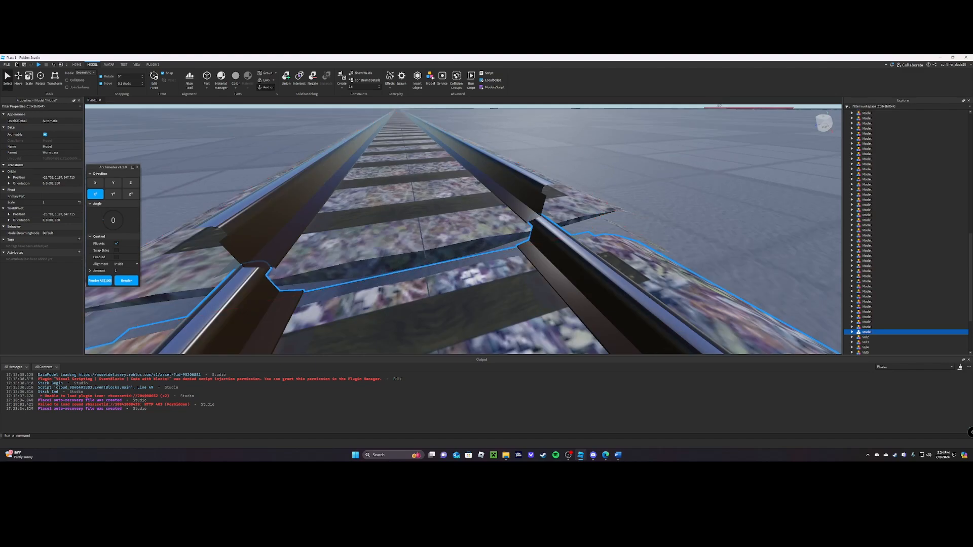
{"action": "left_click_drag", "start_coordinate": [464, 284], "coordinate": [463, 254]}
{"action": "key", "text": "Escape"}
Step: Enable Archimedes on the short end segment, set the angle to 2 degrees and turn on Swap sides
{"action": "key", "text": "a"}
{"action": "right_click_drag", "start_coordinate": [463, 229], "coordinate": [537, 229]}
{"action": "key", "text": "s"}
{"action": "key", "text": "s"}
{"action": "key", "text": "a"}
{"action": "right_click_drag", "start_coordinate": [463, 229], "coordinate": [537, 229]}
{"action": "left_click", "coordinate": [481, 238]}
{"action": "right_click_drag", "start_coordinate": [460, 233], "coordinate": [482, 233]}
{"action": "key", "text": "e"}
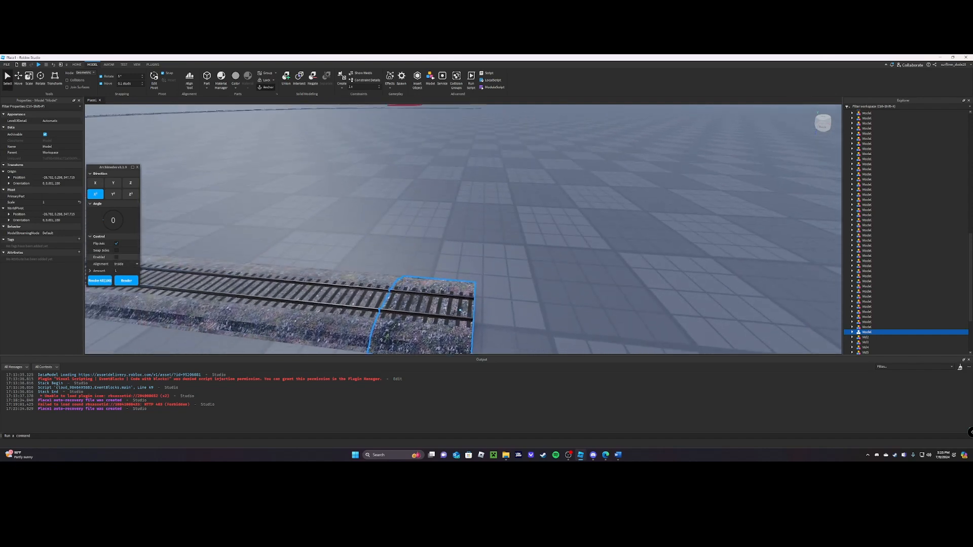
{"action": "left_click", "coordinate": [116, 257]}
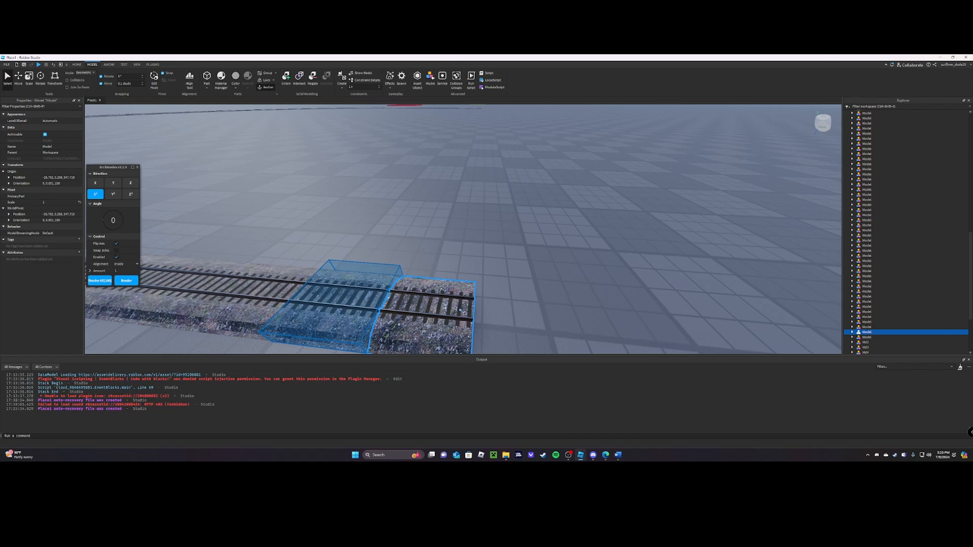
{"action": "type", "text": "2"}
{"action": "left_click", "coordinate": [116, 250]}
{"action": "right_click_drag", "start_coordinate": [463, 229], "coordinate": [512, 226]}
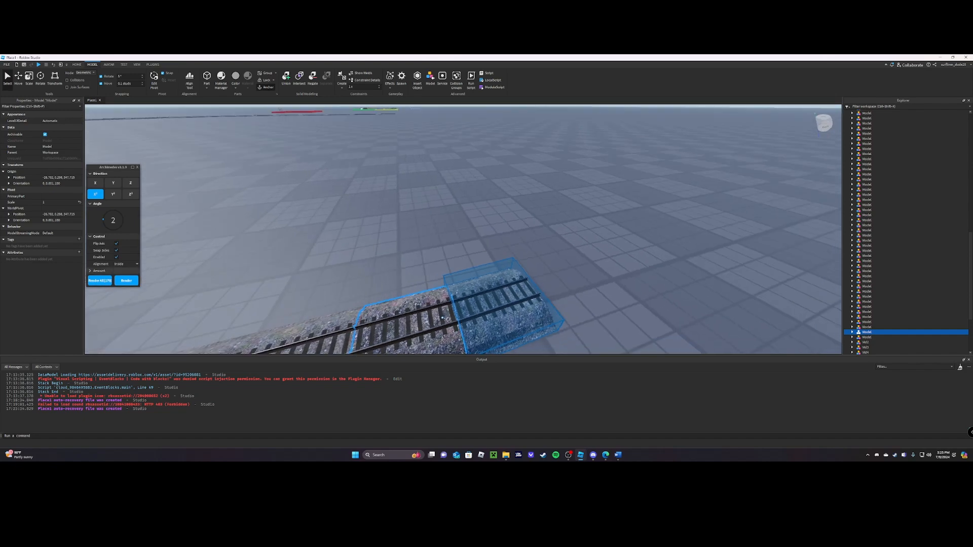
Step: Render the second 180-degree curve from the short end segment with Archimedes and delete the surplus last segment
{"action": "left_click", "coordinate": [126, 280]}
{"action": "right_click_drag", "start_coordinate": [463, 229], "coordinate": [463, 193]}
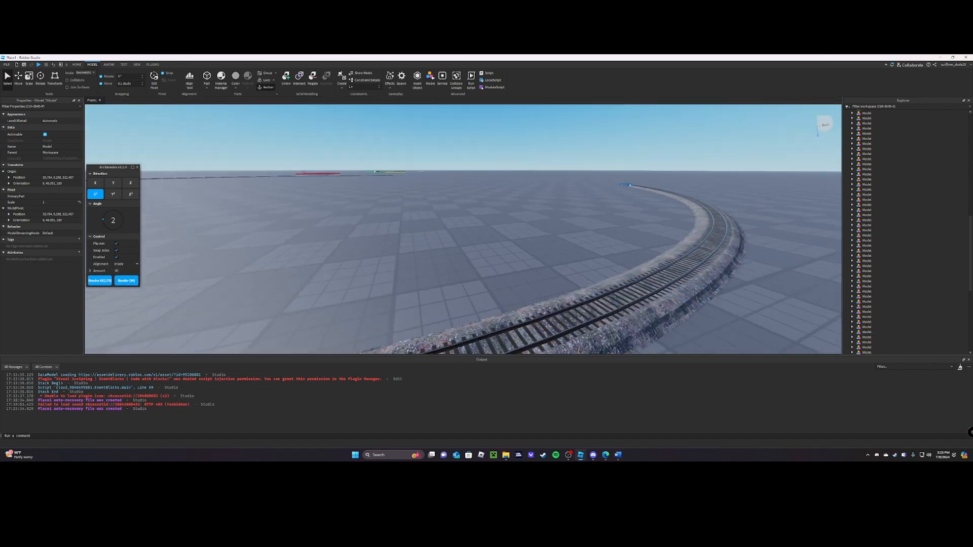
{"action": "key", "text": "w"}
{"action": "key", "text": "Delete"}
{"action": "key", "text": "s"}
Step: Inspect the whole loop, then examine the rails and ballast where the curve meets the straight track
{"action": "right_click_drag", "start_coordinate": [463, 229], "coordinate": [420, 192]}
{"action": "key", "text": "w"}
{"action": "key", "text": "w"}
{"action": "right_click_drag", "start_coordinate": [463, 229], "coordinate": [539, 207]}
{"action": "key", "text": "s"}
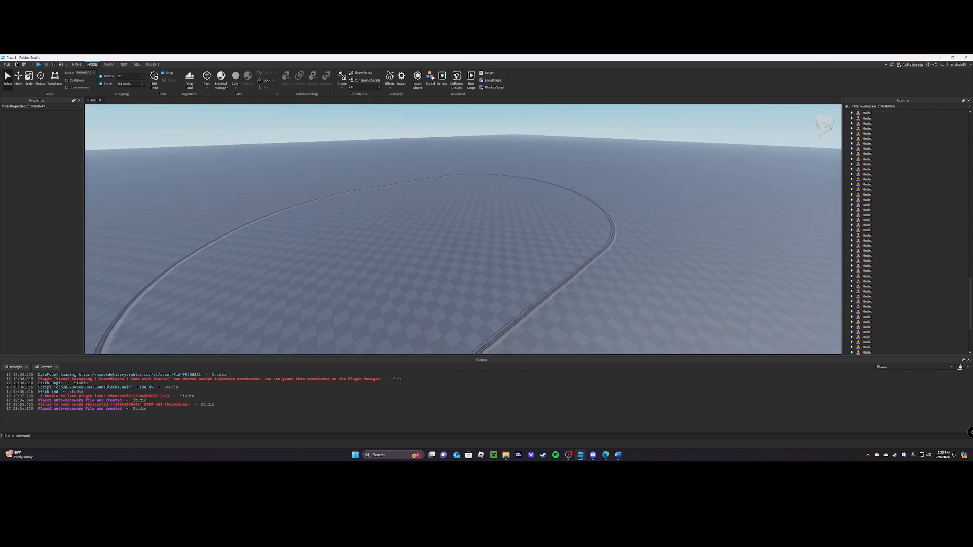
{"action": "mouse_move", "coordinate": [464, 229]}
{"action": "right_mouse_down"}
{"action": "mouse_move", "coordinate": [544, 253]}
{"action": "mouse_move", "coordinate": [441, 253]}
{"action": "mouse_move", "coordinate": [431, 221]}
{"action": "mouse_move", "coordinate": [451, 224]}
{"action": "right_mouse_up"}
{"action": "key", "text": "w"}
{"action": "key", "text": "w"}
{"action": "right_click_drag", "start_coordinate": [351, 261], "coordinate": [500, 209]}
{"action": "key", "text": "s"}
{"action": "key", "text": "w"}
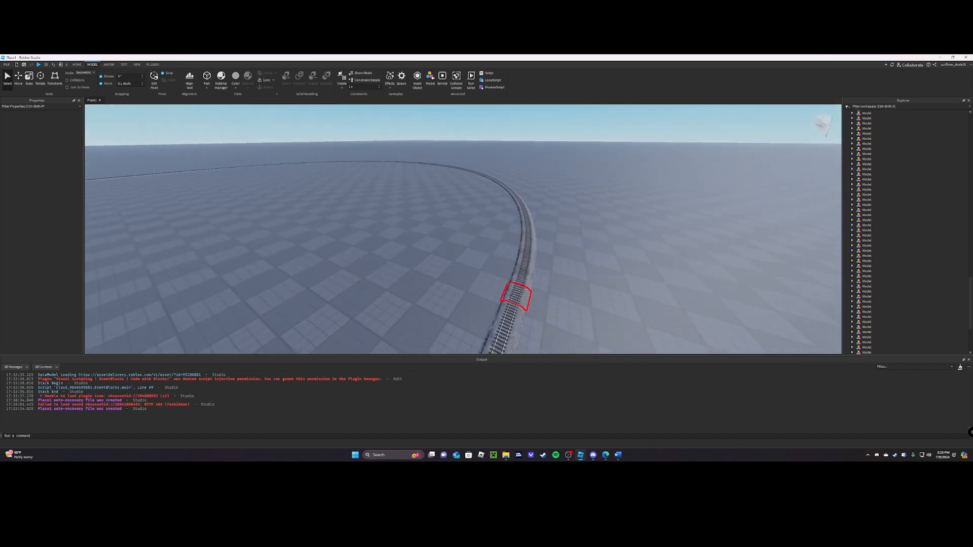
{"action": "key", "text": "d"}
{"action": "key", "text": "a"}
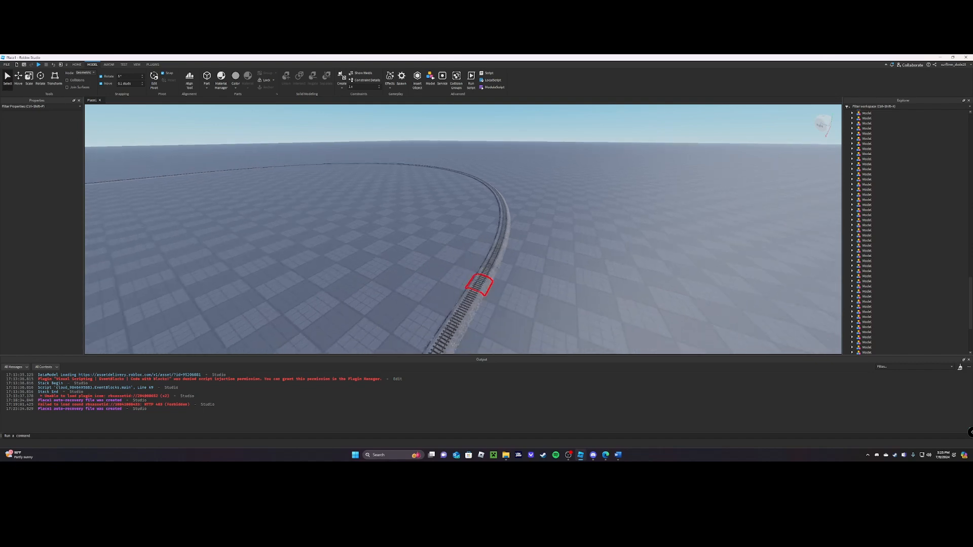
{"action": "key", "text": "w"}
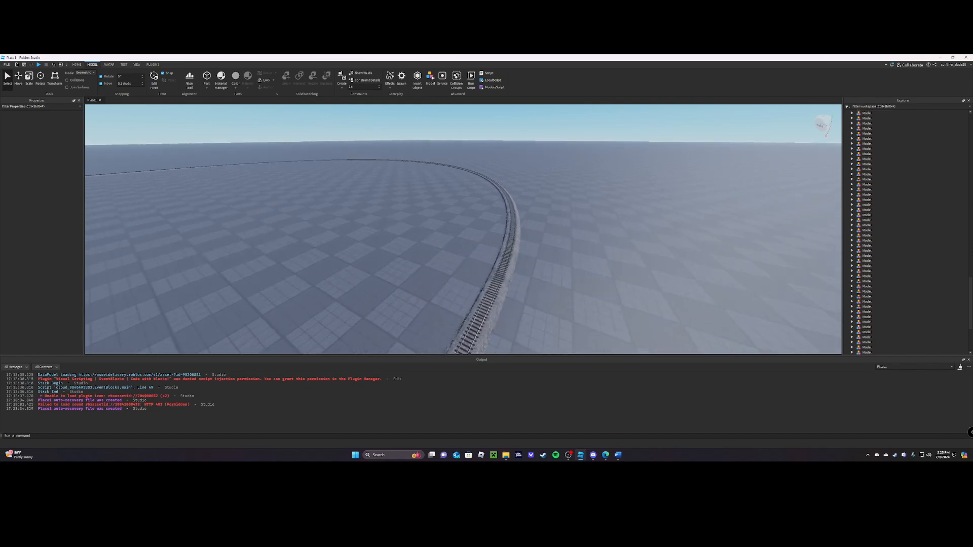
{"action": "key", "text": "w"}
{"action": "key", "text": "s"}
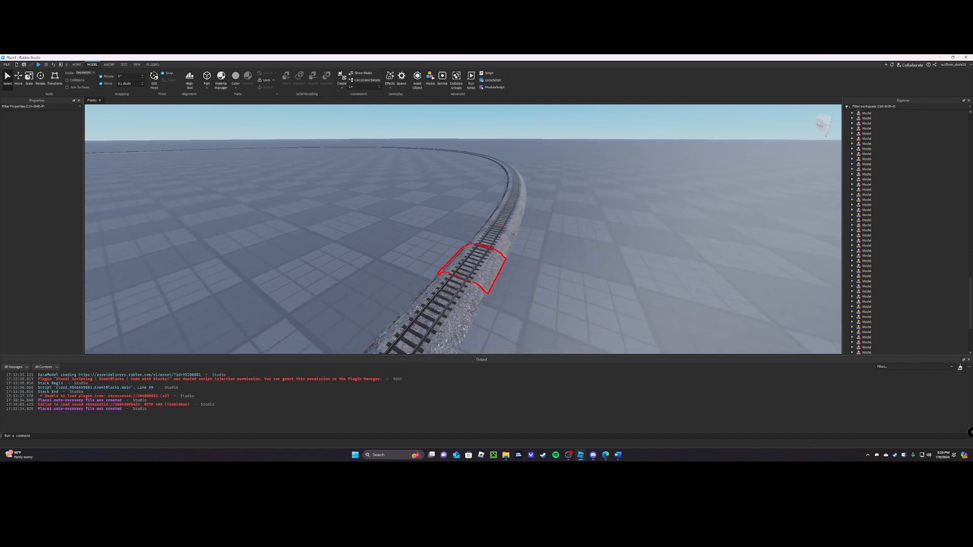
{"action": "key", "text": "a"}
{"action": "right_click_drag", "start_coordinate": [472, 278], "coordinate": [513, 310]}
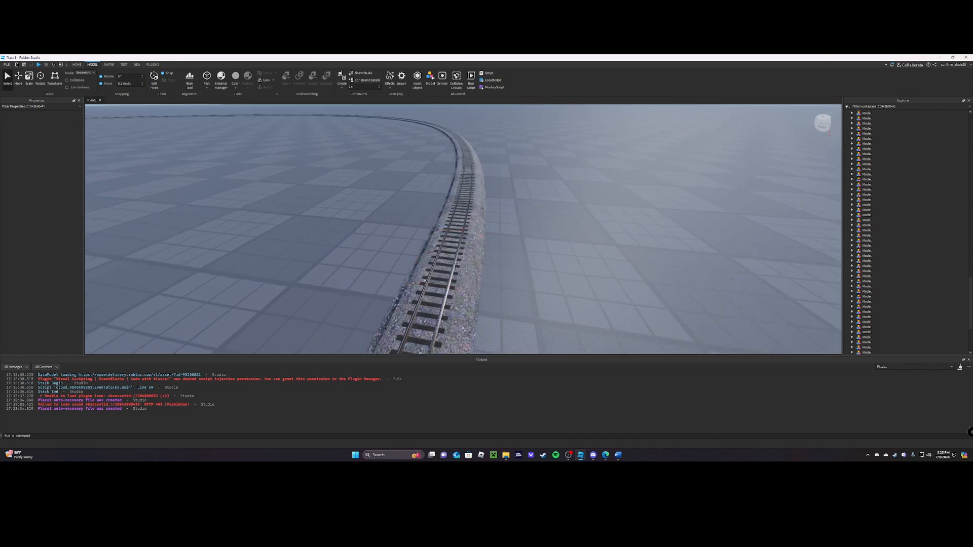
{"action": "right_click_drag", "start_coordinate": [499, 268], "coordinate": [458, 228]}
{"action": "key", "text": "w"}
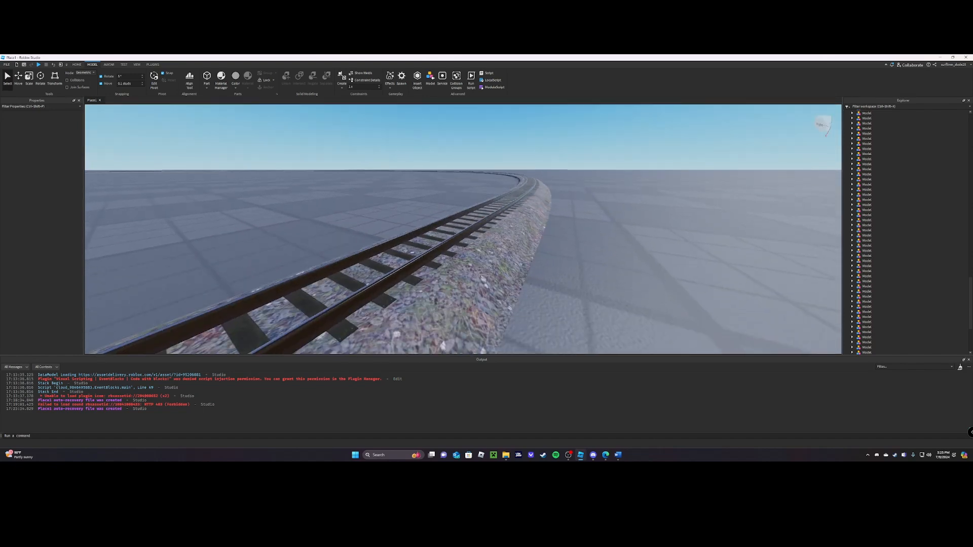
{"action": "key", "text": "e"}
Step: Select the short segment at the start of the curve and set the rotation snap to 1 degree
{"action": "left_click", "coordinate": [476, 259]}
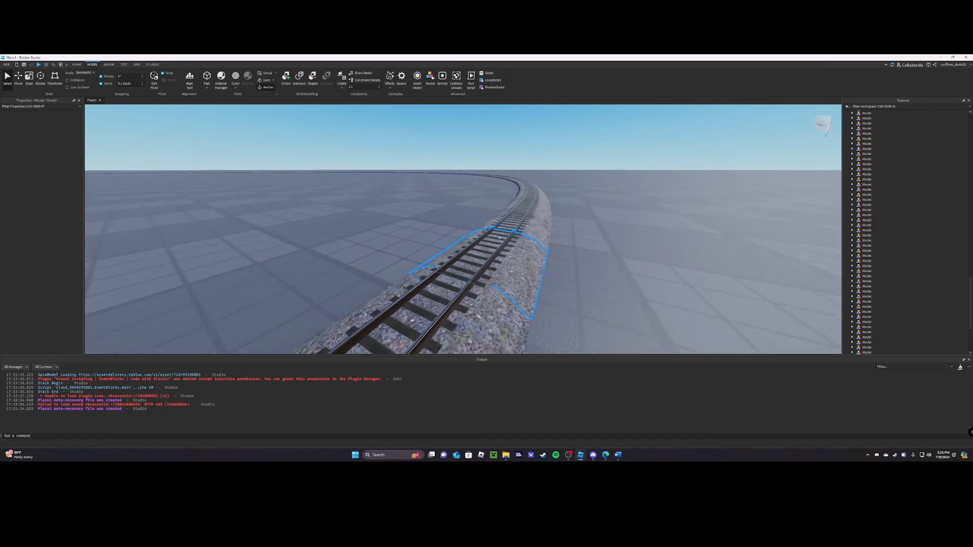
{"action": "right_click_drag", "start_coordinate": [476, 259], "coordinate": [476, 235]}
{"action": "key", "text": "q"}
{"action": "key", "text": "d"}
{"action": "key", "text": "a"}
{"action": "key", "text": "e"}
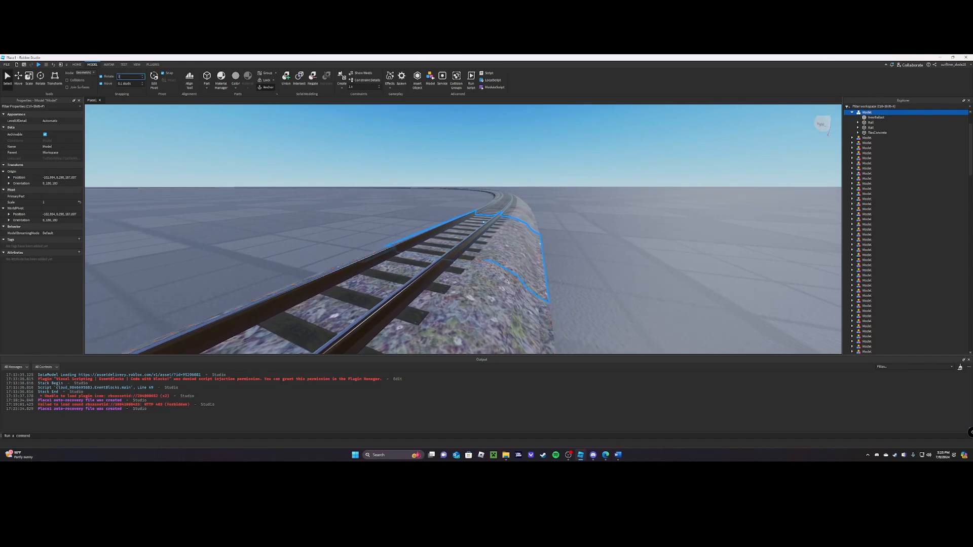
{"action": "key", "text": "ctrl+4"}
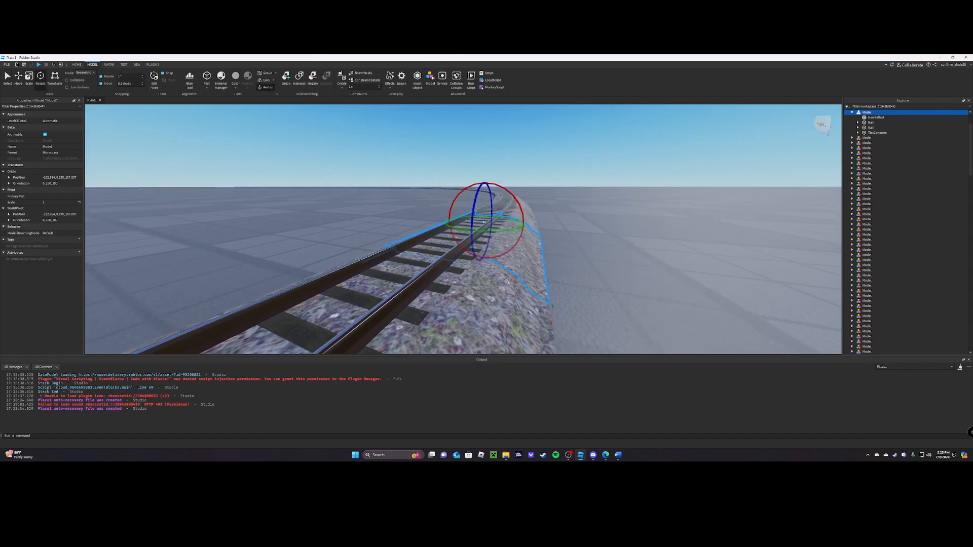
Step: Rotate the selected short segment sideways to an X orientation of -1
{"action": "right_click_drag", "start_coordinate": [476, 235], "coordinate": [502, 223]}
{"action": "key", "text": "w"}
{"action": "left_click_drag", "start_coordinate": [481, 192], "coordinate": [494, 191]}
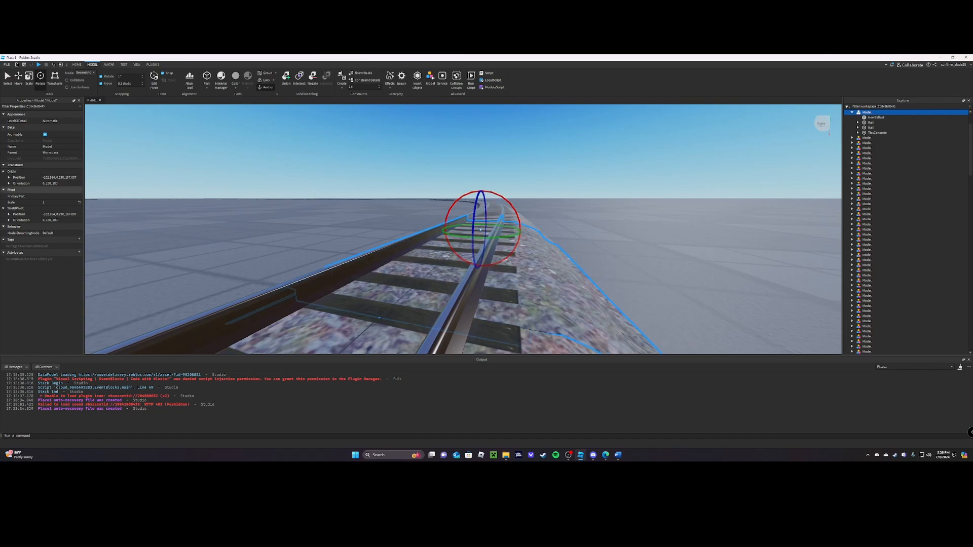
{"action": "left_click", "coordinate": [9, 184]}
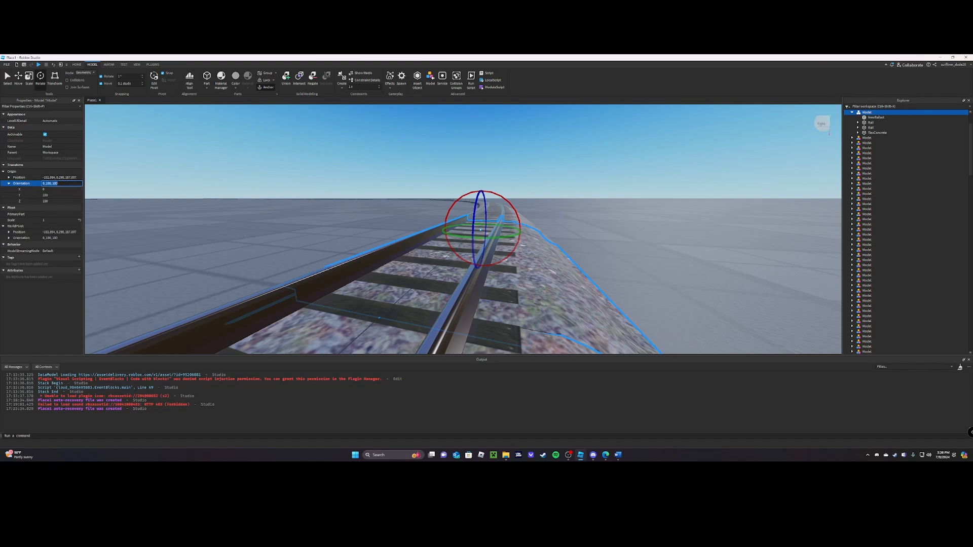
{"action": "left_click_drag", "start_coordinate": [493, 190], "coordinate": [505, 194]}
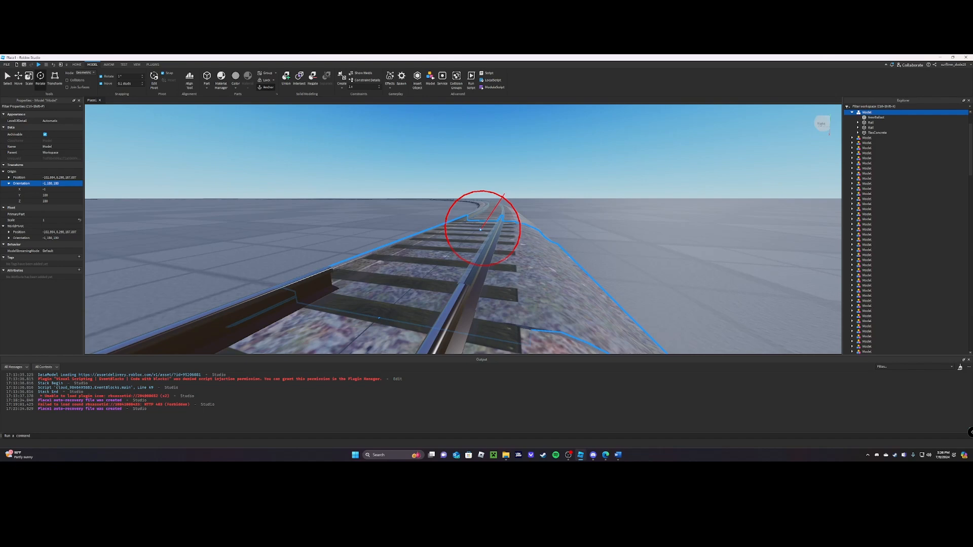
{"action": "left_click_drag", "start_coordinate": [504, 194], "coordinate": [504, 194]}
Step: Examine how the tilted segment's rails and ballast line up with the neighbouring track
{"action": "right_click_drag", "start_coordinate": [504, 194], "coordinate": [393, 221]}
{"action": "scroll", "coordinate": [524, 207], "scroll_direction": "down", "scroll_amount": 1}
{"action": "scroll", "coordinate": [525, 244], "scroll_direction": "down", "scroll_amount": 5}
{"action": "scroll", "coordinate": [456, 234], "scroll_direction": "up", "scroll_amount": 5}
{"action": "left_click", "coordinate": [552, 249]}
{"action": "right_click_drag", "start_coordinate": [552, 248], "coordinate": [613, 212]}
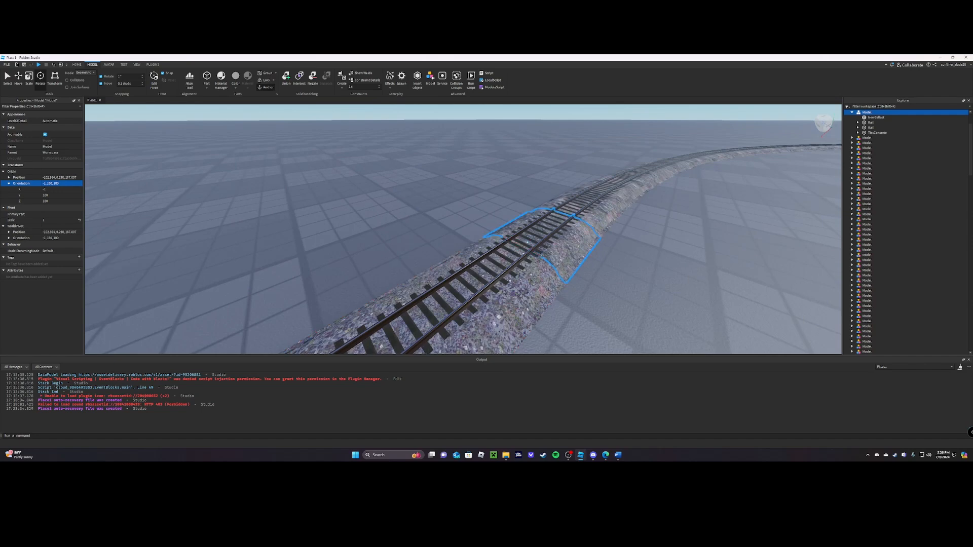
{"action": "left_click_drag", "start_coordinate": [518, 241], "coordinate": [517, 241]}
{"action": "right_click_drag", "start_coordinate": [517, 242], "coordinate": [521, 207]}
{"action": "scroll", "coordinate": [462, 229], "scroll_direction": "up", "scroll_amount": 1}
{"action": "scroll", "coordinate": [463, 229], "scroll_direction": "down", "scroll_amount": 1}
{"action": "key", "text": "a"}
Step: Select another short curve segment and tilt it slightly sideways with the Rotate tool
{"action": "left_click", "coordinate": [553, 207]}
{"action": "key", "text": "w"}
{"action": "key", "text": "d"}
{"action": "right_click_drag", "start_coordinate": [727, 246], "coordinate": [679, 282]}
{"action": "key", "text": "d"}
{"action": "key", "text": "a"}
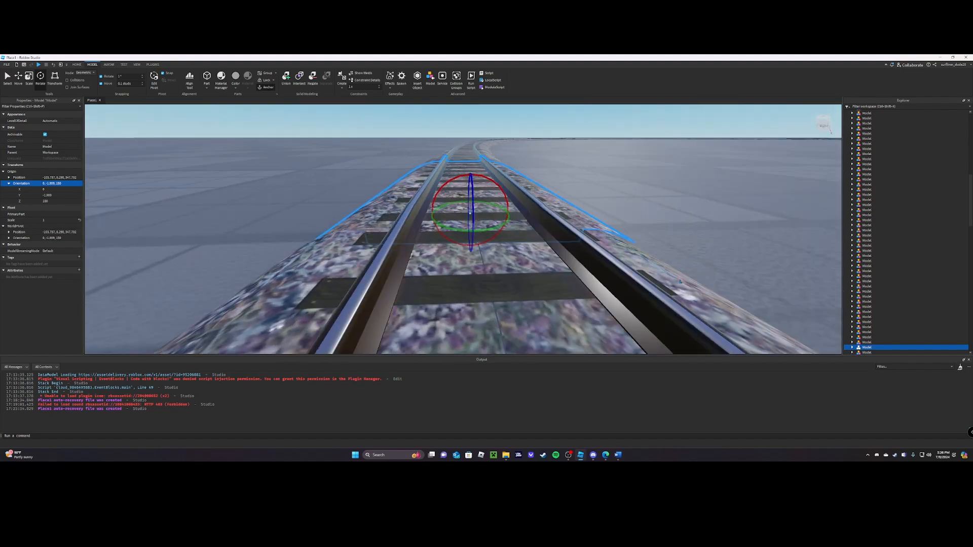
{"action": "left_click_drag", "start_coordinate": [494, 183], "coordinate": [496, 184]}
Step: Clear the selection and box-select the short segments of one curve of the loop
{"action": "right_click_drag", "start_coordinate": [496, 184], "coordinate": [598, 212]}
{"action": "key", "text": "a"}
{"action": "key", "text": "a"}
{"action": "key", "text": "s"}
{"action": "left_click", "coordinate": [502, 256]}
{"action": "mouse_move", "coordinate": [502, 256]}
{"action": "right_mouse_down"}
{"action": "mouse_move", "coordinate": [537, 256]}
{"action": "mouse_move", "coordinate": [481, 256]}
{"action": "mouse_move", "coordinate": [504, 253]}
{"action": "right_mouse_up"}
{"action": "key", "text": "s"}
{"action": "key", "text": "s"}
{"action": "key", "text": "s"}
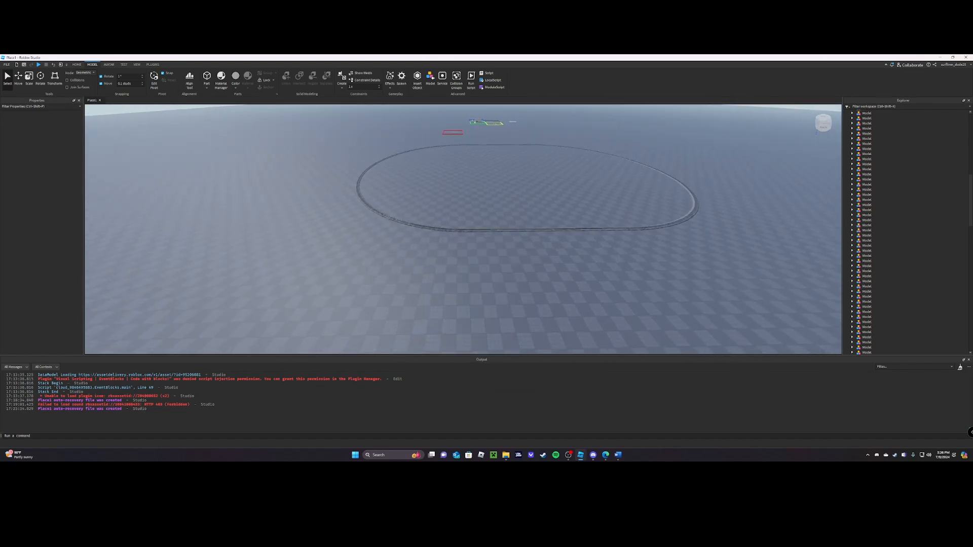
{"action": "right_click_drag", "start_coordinate": [504, 253], "coordinate": [497, 254]}
{"action": "left_click_drag", "start_coordinate": [476, 252], "coordinate": [357, 135]}
{"action": "scroll", "coordinate": [471, 231], "scroll_direction": "up", "scroll_amount": 10}
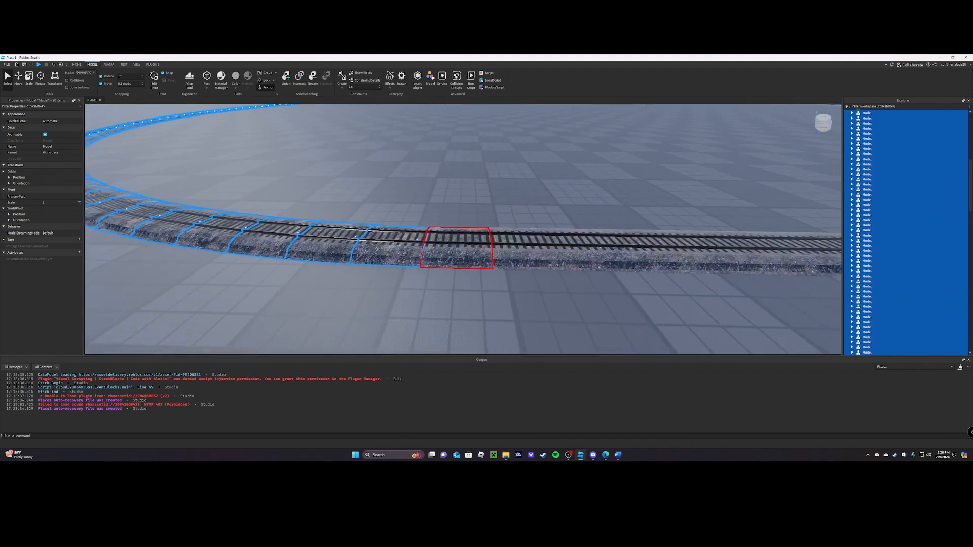
Step: Try to add the short segment next to the straight track to the curve selection
{"action": "scroll", "coordinate": [456, 247], "scroll_direction": "up", "scroll_amount": 7}
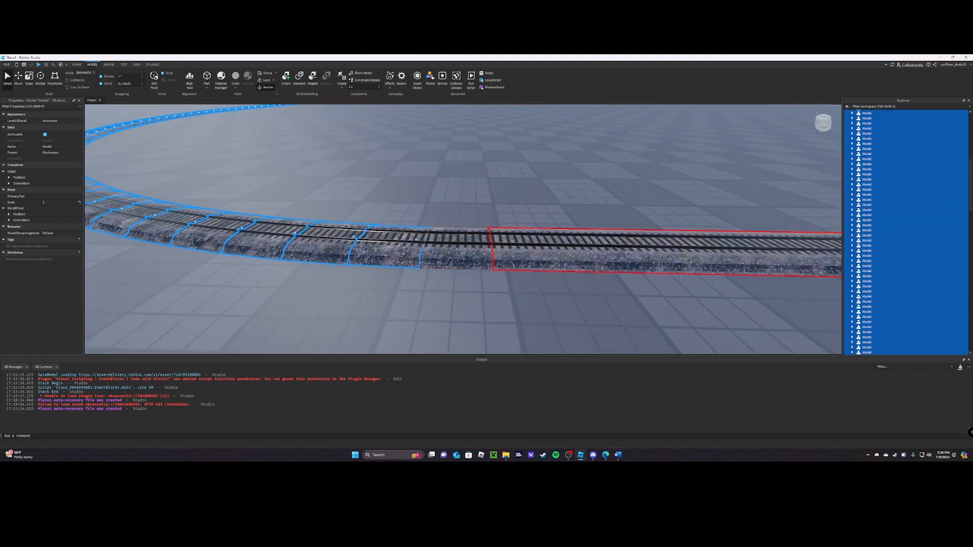
{"action": "right_click_drag", "start_coordinate": [456, 247], "coordinate": [456, 203]}
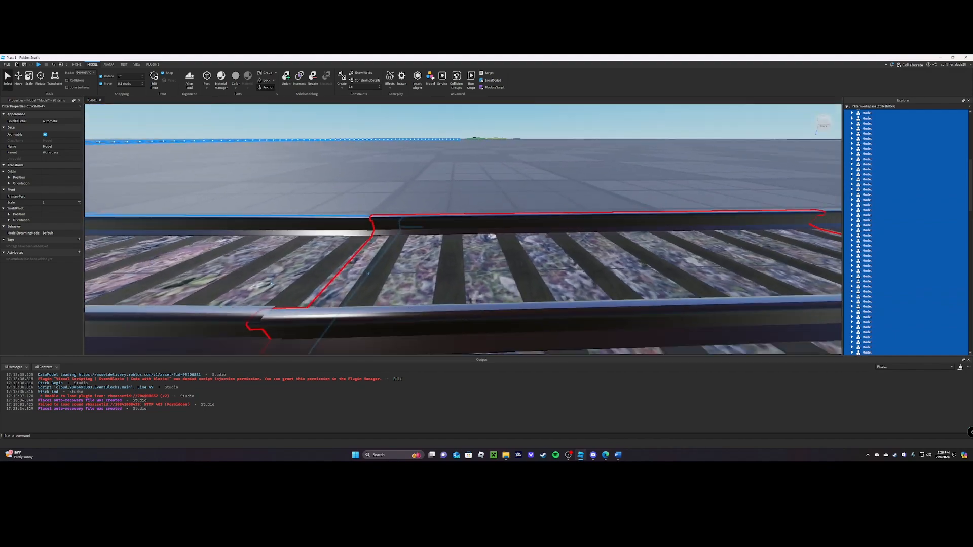
{"action": "scroll", "coordinate": [462, 229], "scroll_direction": "up", "scroll_amount": 6}
{"action": "scroll", "coordinate": [462, 229], "scroll_direction": "up", "scroll_amount": 8}
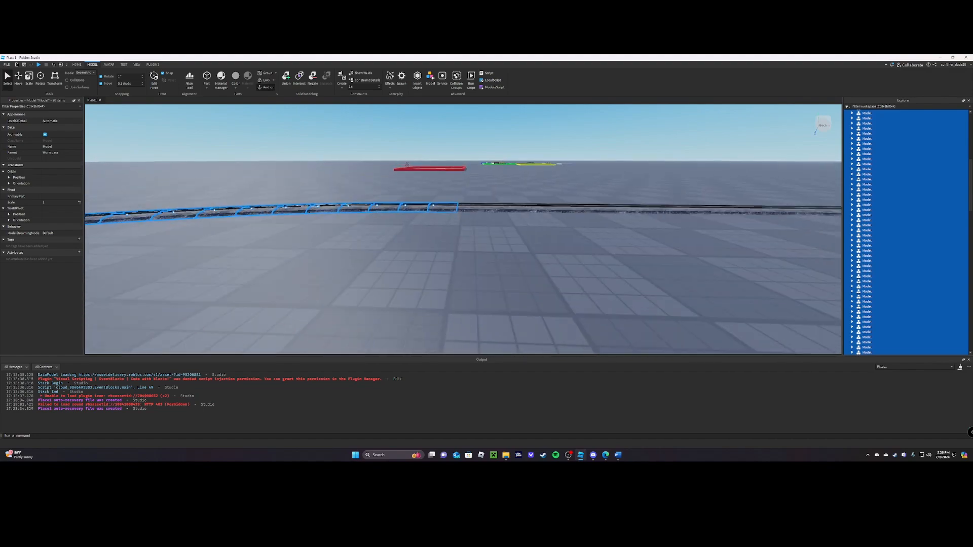
{"action": "right_click_drag", "start_coordinate": [463, 229], "coordinate": [522, 291]}
{"action": "left_click", "coordinate": [460, 250], "text": "alt"}
{"action": "right_click_drag", "start_coordinate": [460, 250], "coordinate": [420, 248]}
Step: Box-select the short segments of the curve at the other end of the straight track
{"action": "scroll", "coordinate": [462, 229], "scroll_direction": "down", "scroll_amount": 12}
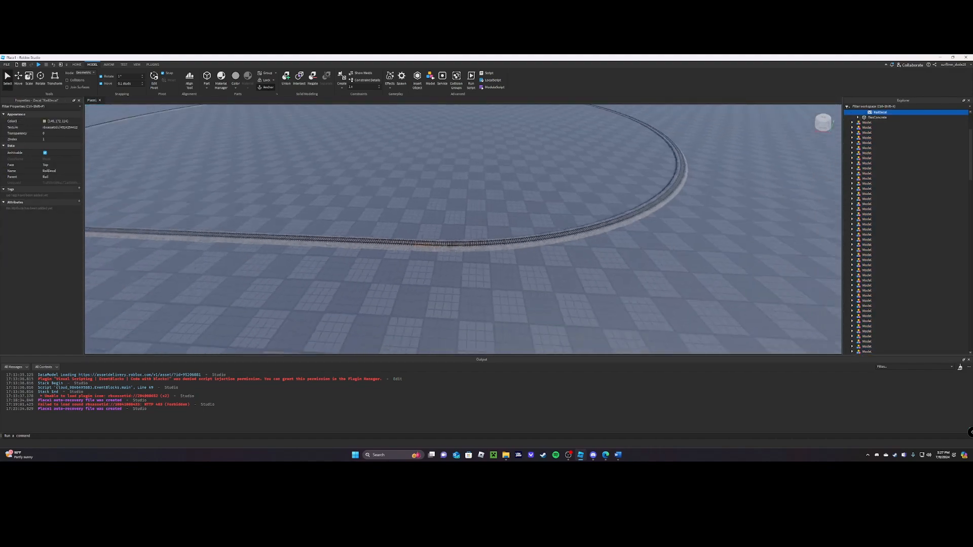
{"action": "left_click_drag", "start_coordinate": [628, 250], "coordinate": [467, 150]}
{"action": "left_click_drag", "start_coordinate": [627, 150], "coordinate": [643, 120]}
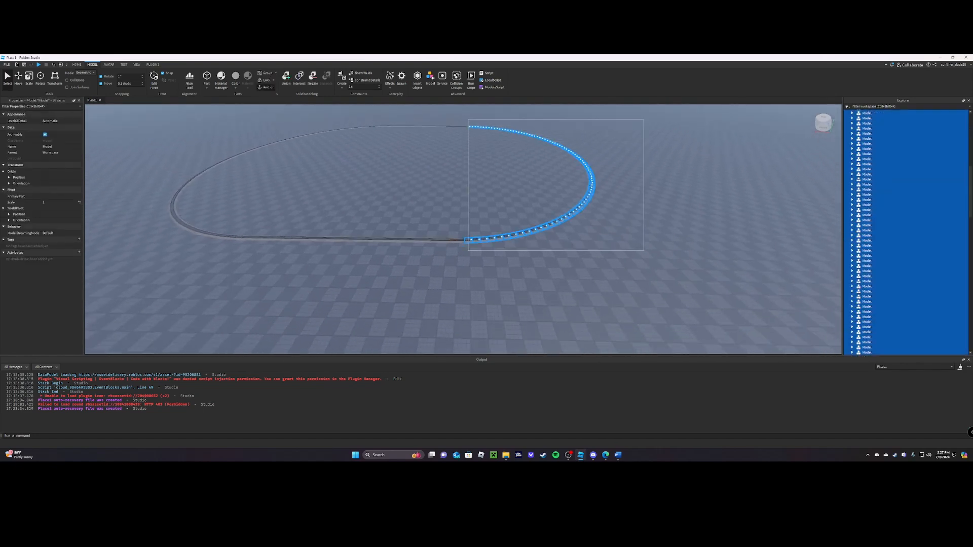
{"action": "key", "text": "w"}
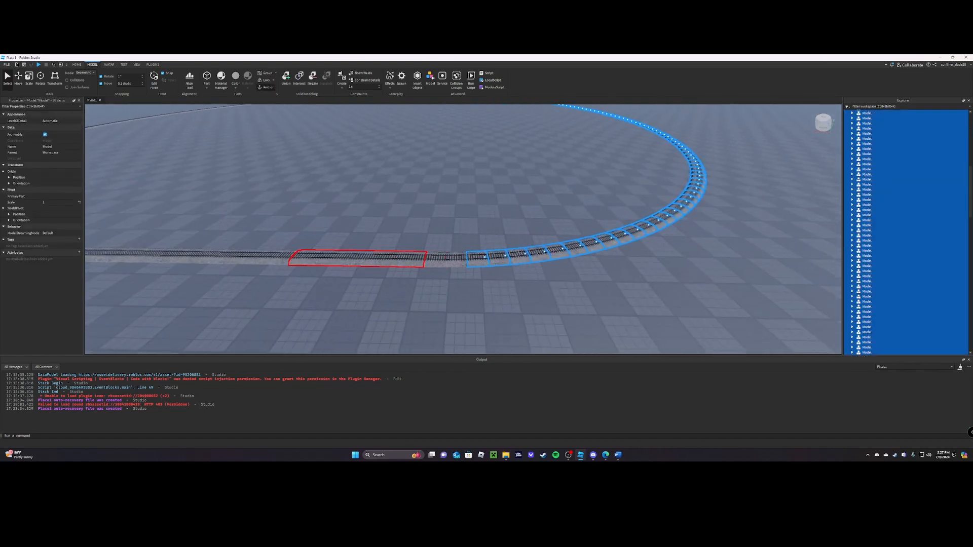
Step: Add the remaining short segments between the curve and the straight track to the selection
{"action": "left_click", "coordinate": [456, 260], "text": "ctrl"}
{"action": "key", "text": "w"}
{"action": "right_click_drag", "start_coordinate": [456, 260], "coordinate": [456, 217]}
{"action": "key", "text": "q"}
{"action": "key", "text": "w"}
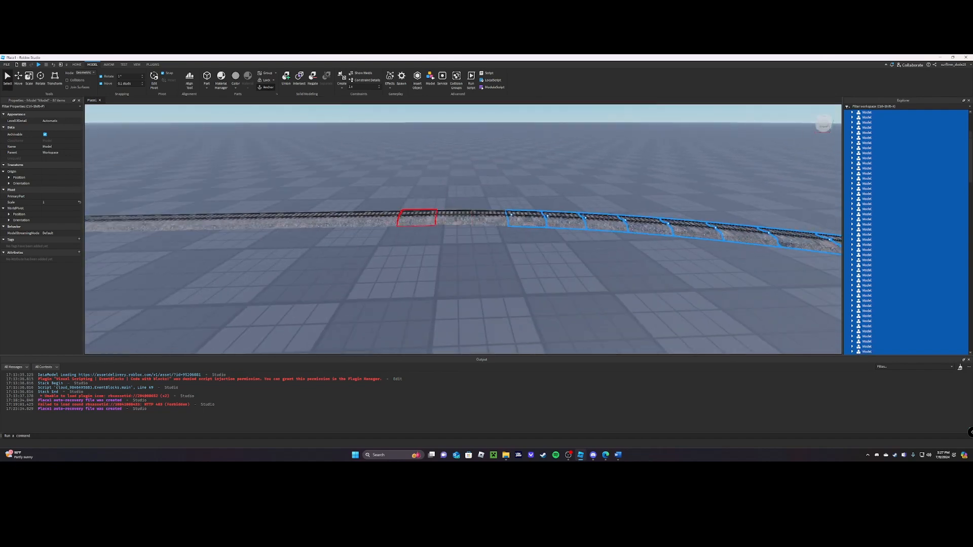
{"action": "left_click", "coordinate": [420, 219], "text": "ctrl"}
{"action": "left_click", "coordinate": [488, 219], "text": "ctrl"}
Step: Bank all selected curve segments together by giving them the same small negative X orientation
{"action": "right_click_drag", "start_coordinate": [489, 218], "coordinate": [628, 190]}
{"action": "key", "text": "w"}
{"action": "key", "text": "a"}
{"action": "key", "text": "s"}
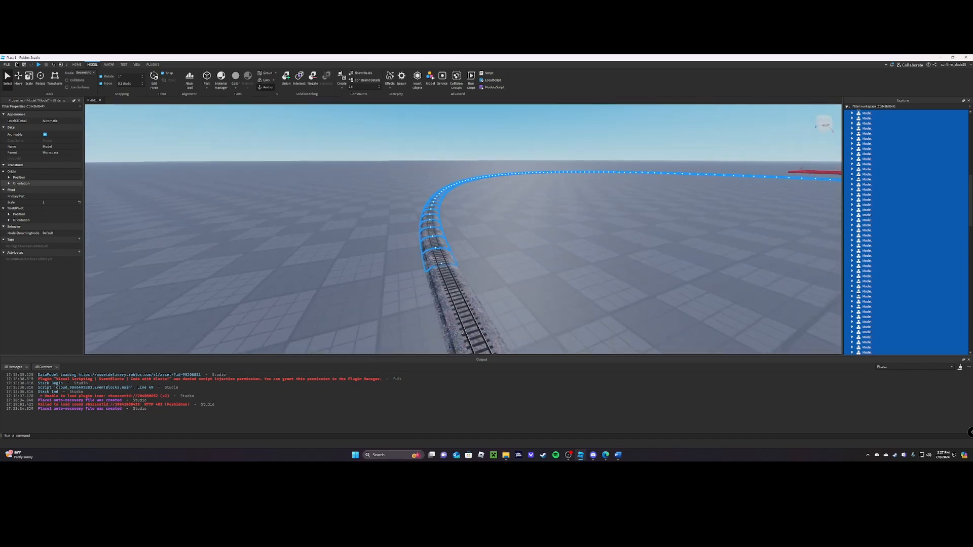
{"action": "left_click", "coordinate": [9, 184]}
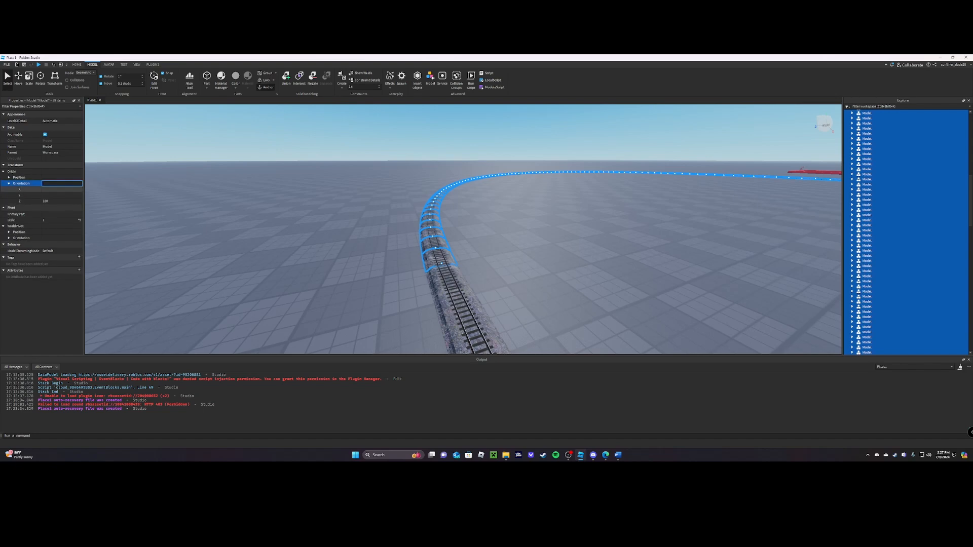
{"action": "right_click_drag", "start_coordinate": [455, 281], "coordinate": [481, 272]}
{"action": "key", "text": "w"}
{"action": "key", "text": "s"}
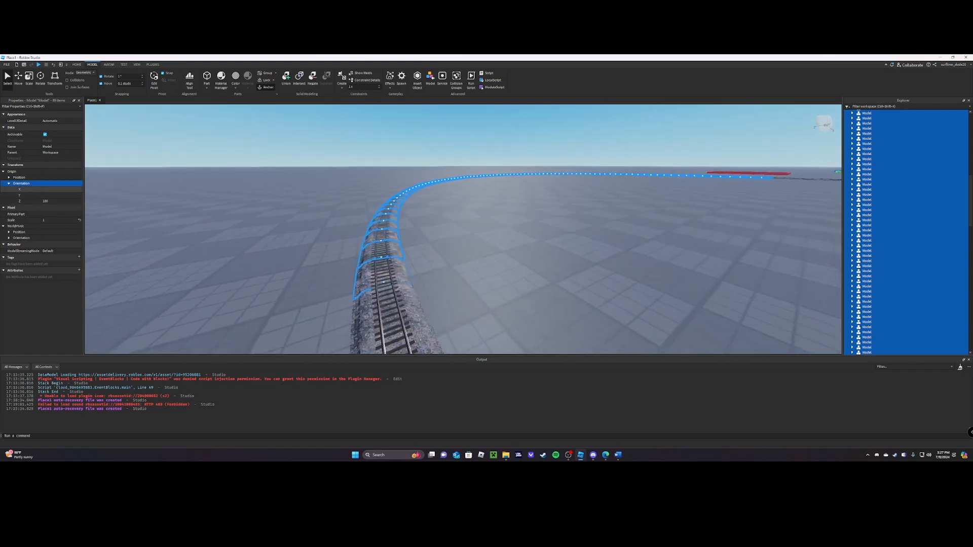
{"action": "left_click", "coordinate": [61, 189]}
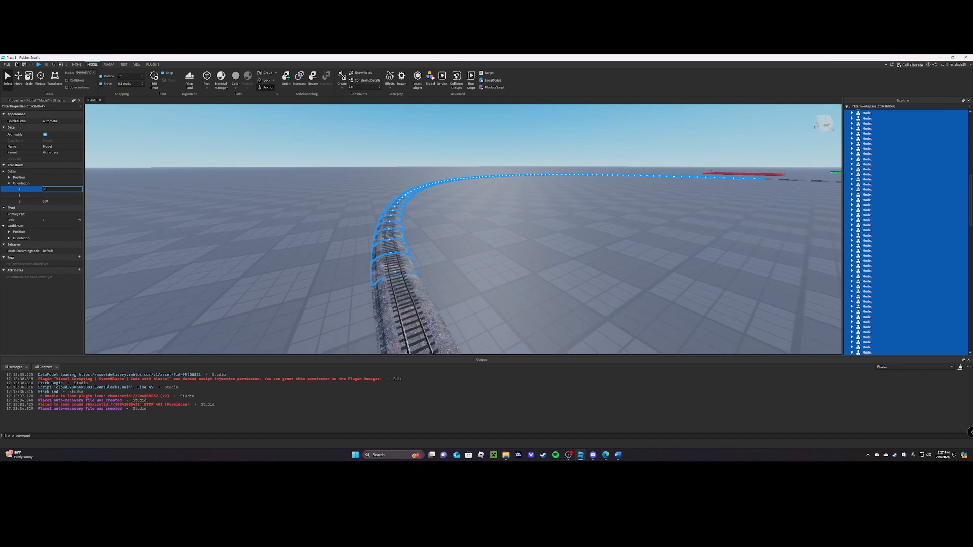
{"action": "key", "text": "e"}
Step: Clear the selection and inspect the curve's banking from track level and from above
{"action": "right_click_drag", "start_coordinate": [481, 271], "coordinate": [636, 259]}
{"action": "left_click", "coordinate": [522, 269]}
{"action": "key", "text": "a"}
{"action": "key", "text": "q"}
{"action": "key", "text": "w"}
{"action": "key", "text": "s"}
{"action": "key", "text": "e"}
{"action": "key", "text": "s"}
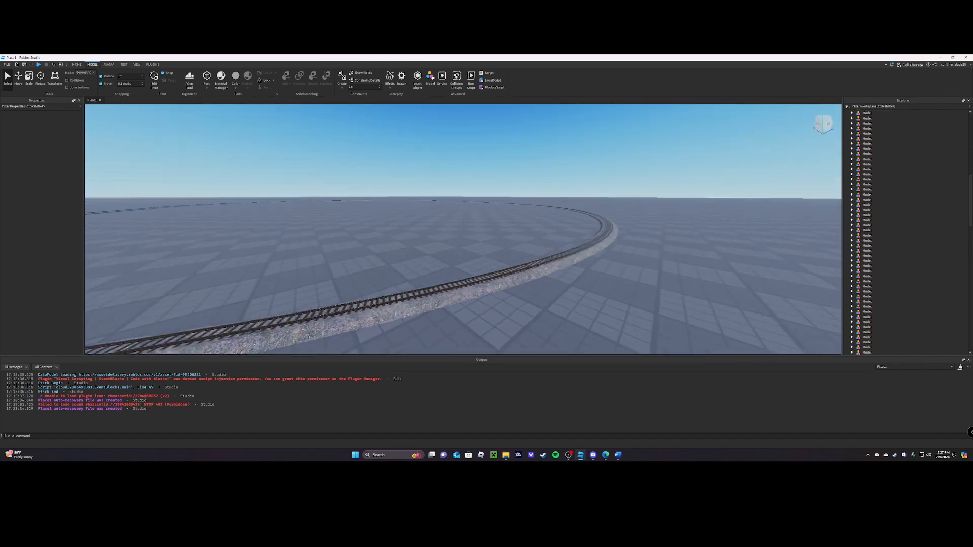
{"action": "key", "text": "a"}
{"action": "key", "text": "e"}
{"action": "key", "text": "w"}
{"action": "key", "text": "a"}
{"action": "right_click_drag", "start_coordinate": [507, 193], "coordinate": [577, 226]}
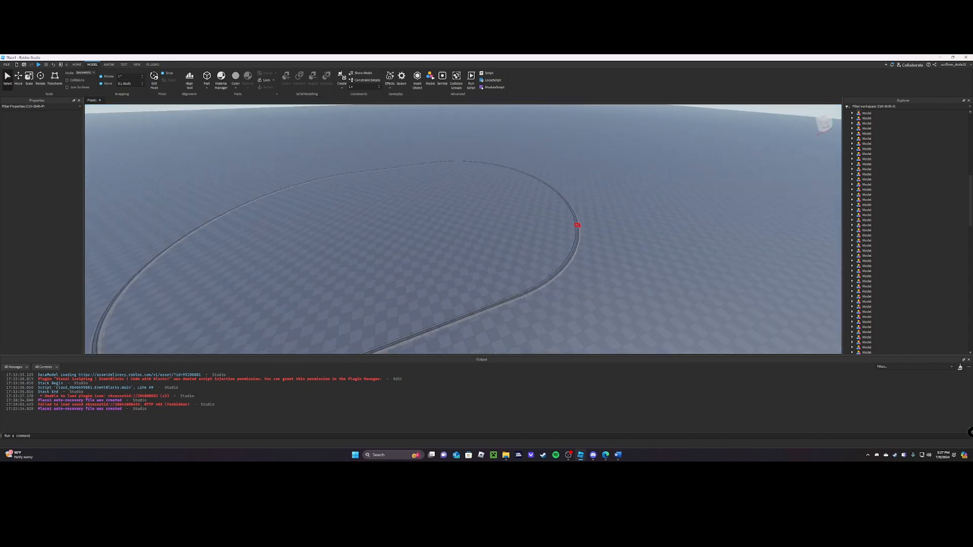